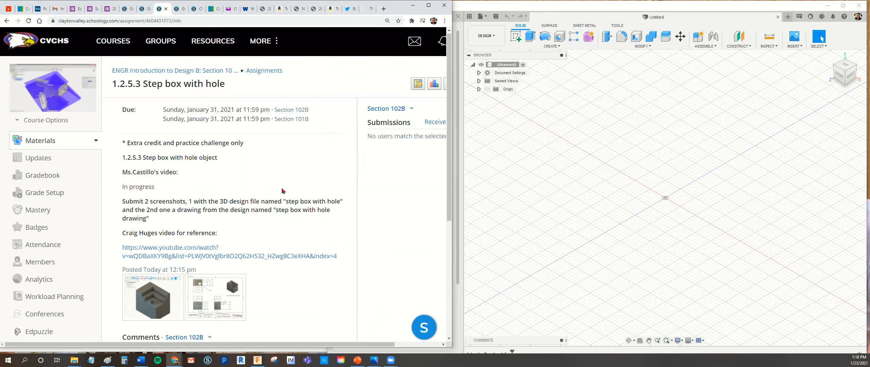
Examine the step box model image and dimensioned drawing attached to the assignment, including all drawing views, and close the image viewer.
scroll(281, 191, down, 1)
click(159, 264)
drag(449, 234, 448, 244)
mouse_move(413, 223)
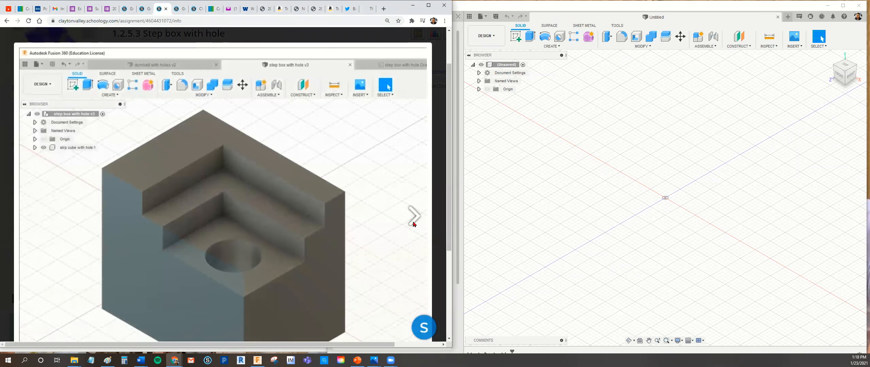
click(413, 215)
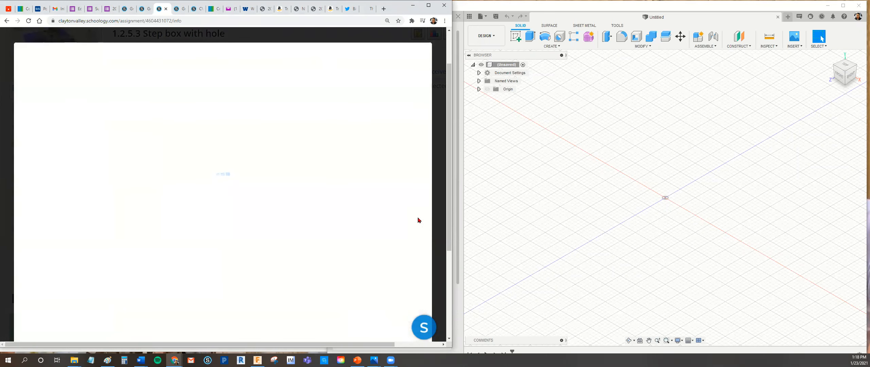
drag(449, 232, 448, 247)
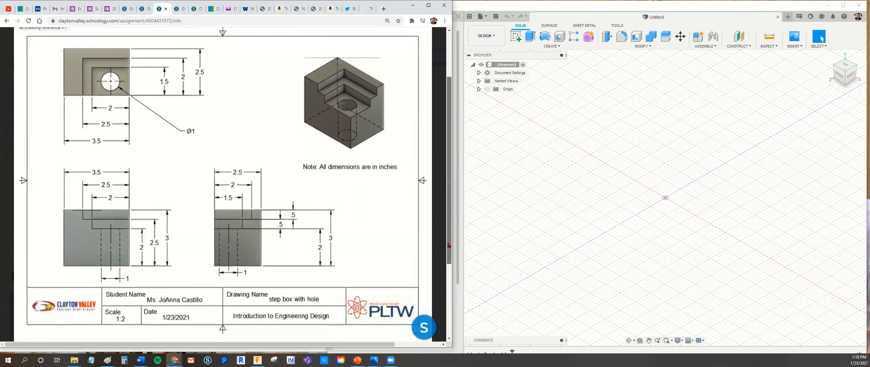
scroll(449, 247, up, 2)
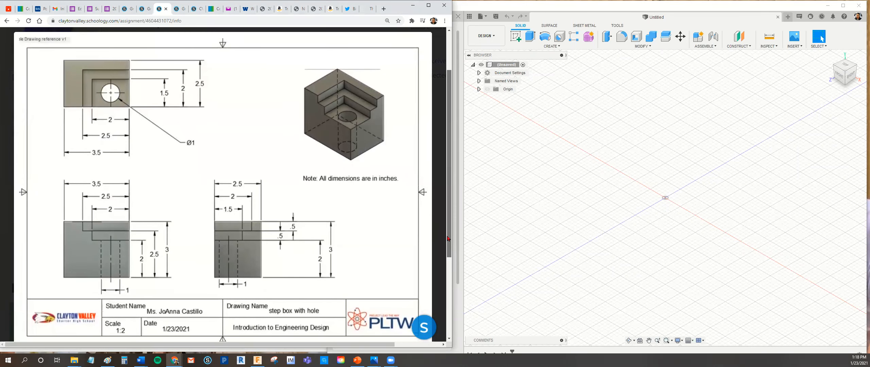
mouse_move(450, 254)
mouse_down()
mouse_move(443, 293)
mouse_move(452, 278)
mouse_move(450, 288)
mouse_up()
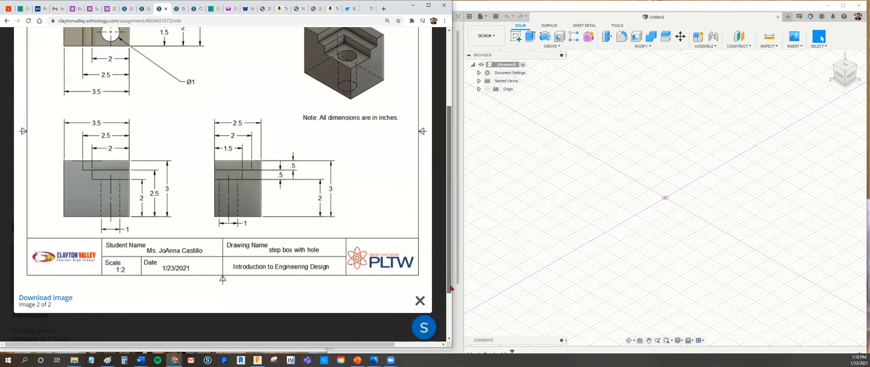
click(420, 300)
drag(450, 286, 449, 267)
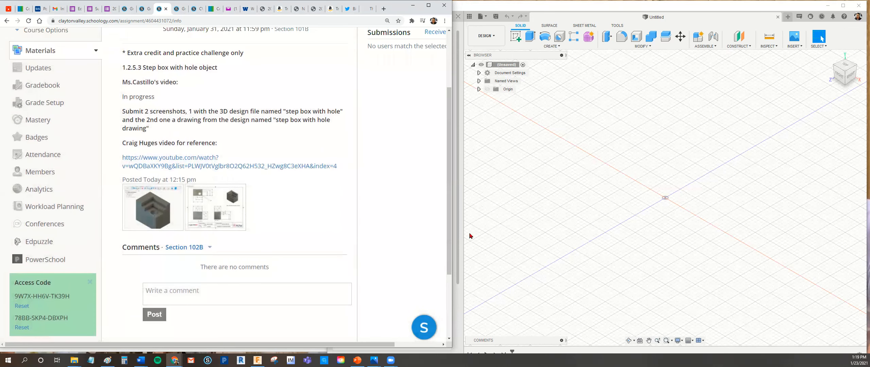
Switch to Fusion 360 and open the 1.2.5 folder inside the IED project.
click(634, 9)
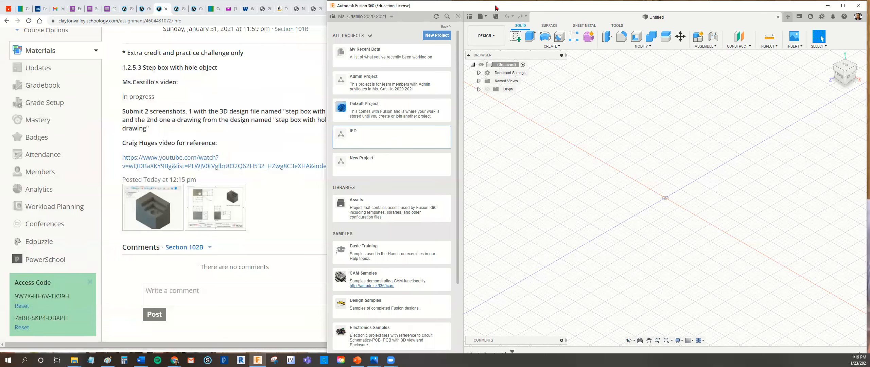
click(392, 140)
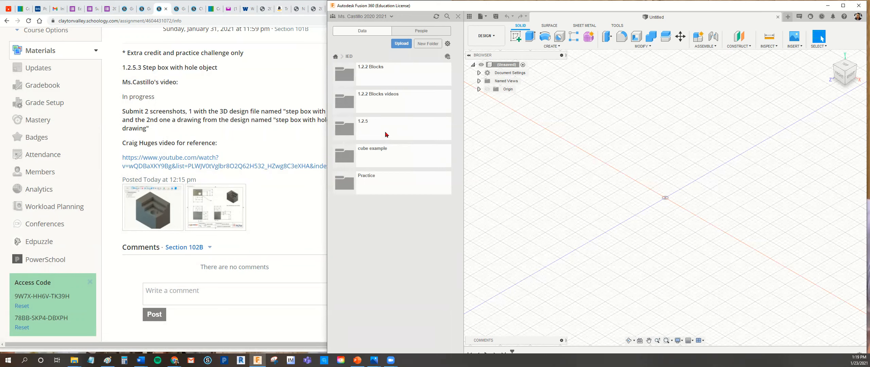
click(385, 134)
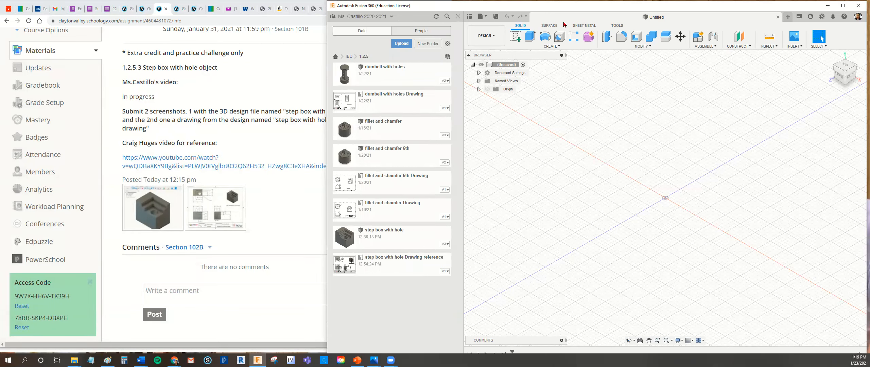
Save the untitled design in the 1.2.5 folder as "step box with hole video".
click(483, 16)
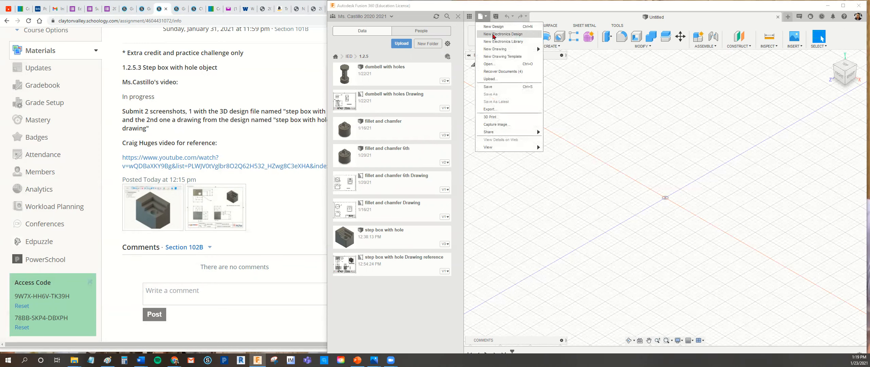
click(496, 87)
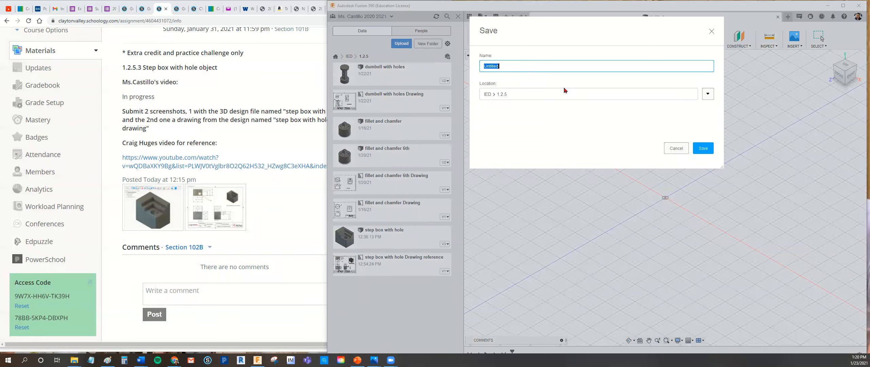
text(step box with hole video)
key(Return)
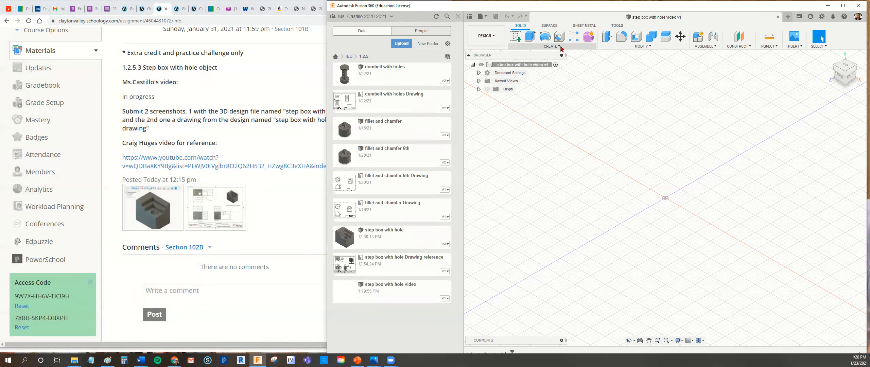
Create a new internal, activated component named "step box with hole".
click(561, 47)
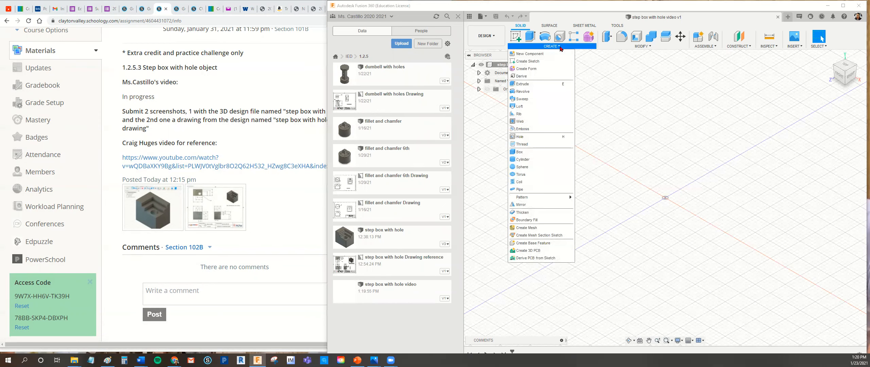
click(556, 56)
drag(788, 137, 754, 137)
text(st)
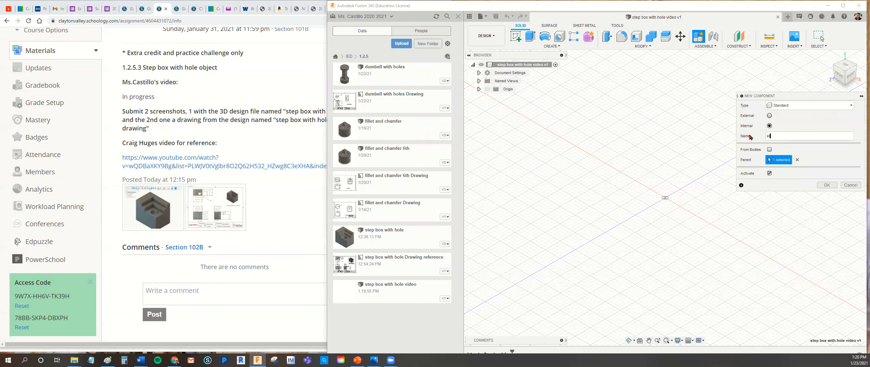
text(ep box with ho)
click(827, 185)
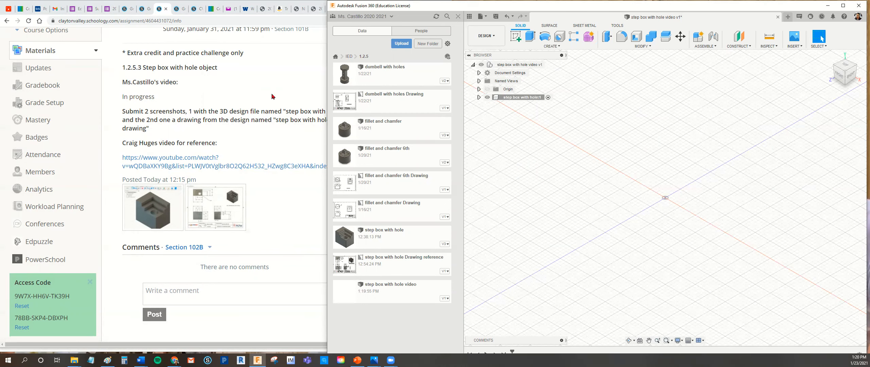
Uncover the reference drawing behind the browser and examine how the hole appears in its top, front and side views.
click(285, 84)
click(413, 5)
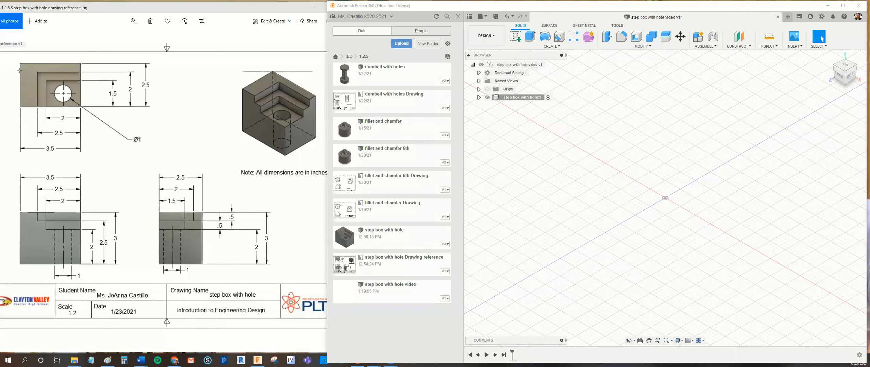
mouse_move(17, 57)
mouse_down()
mouse_move(38, 149)
mouse_move(165, 163)
mouse_up()
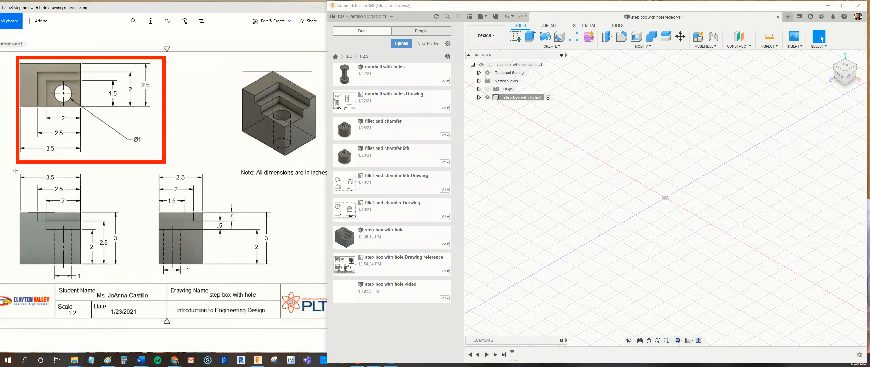
mouse_move(15, 168)
mouse_down()
mouse_move(38, 275)
mouse_move(144, 277)
mouse_up()
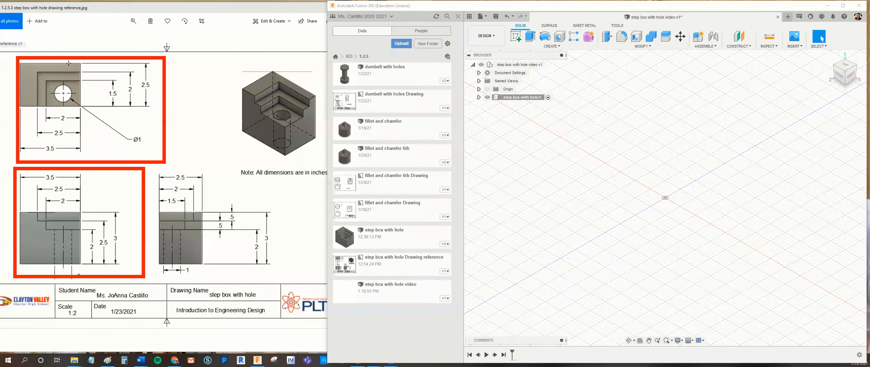
mouse_move(63, 77)
mouse_down()
mouse_move(65, 112)
mouse_move(77, 94)
mouse_up()
mouse_move(56, 227)
mouse_down()
mouse_move(56, 267)
mouse_move(71, 239)
mouse_move(72, 270)
mouse_up()
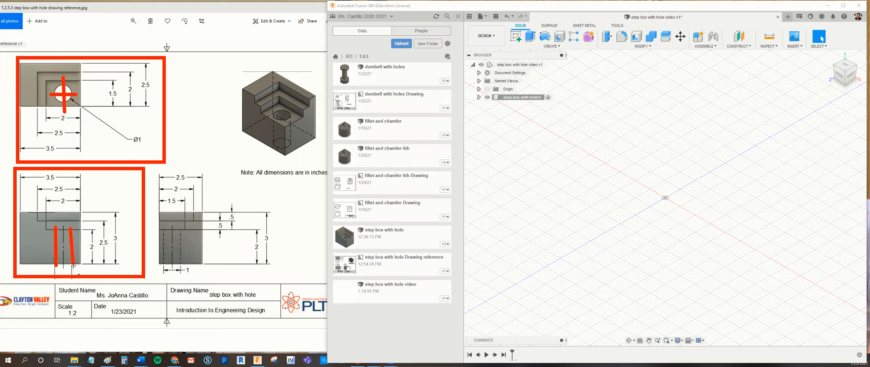
drag(161, 252, 165, 277)
drag(177, 231, 180, 265)
key(Escape)
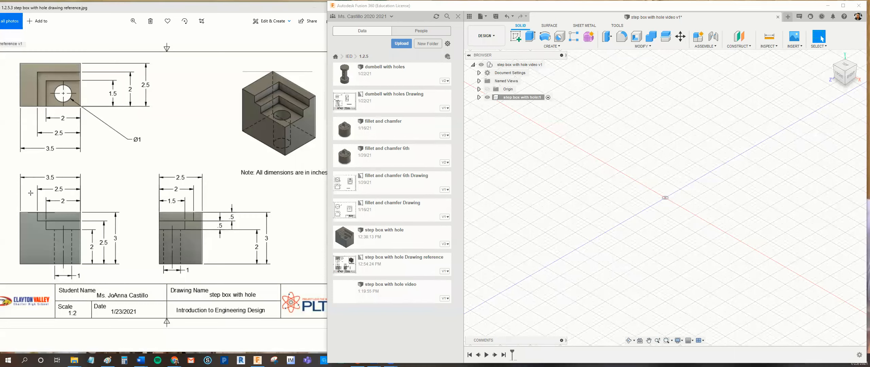
Examine the reference drawing for the block's overall height, length and depth, matching each one to the isometric view.
drag(122, 210, 122, 267)
drag(17, 173, 78, 173)
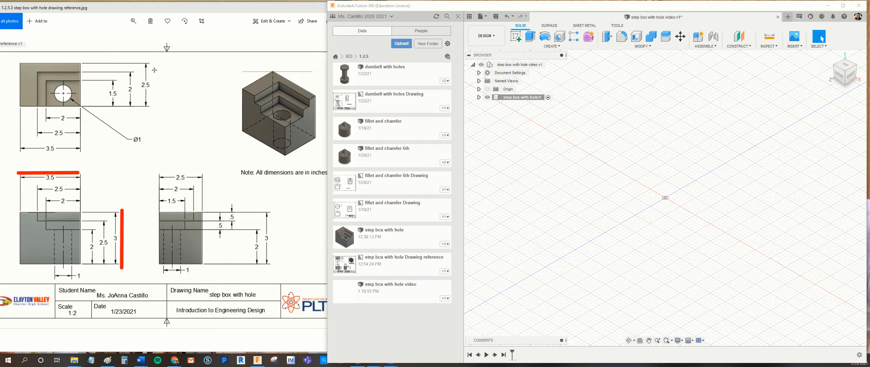
drag(153, 65, 153, 108)
drag(159, 170, 199, 170)
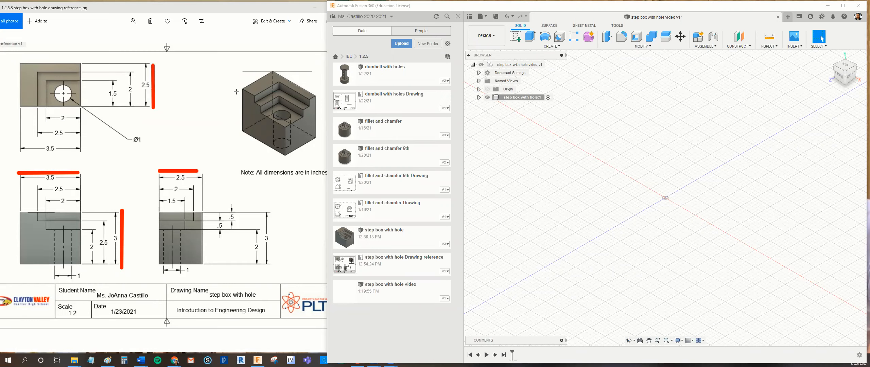
drag(236, 133, 282, 158)
drag(235, 115, 237, 85)
drag(291, 158, 319, 143)
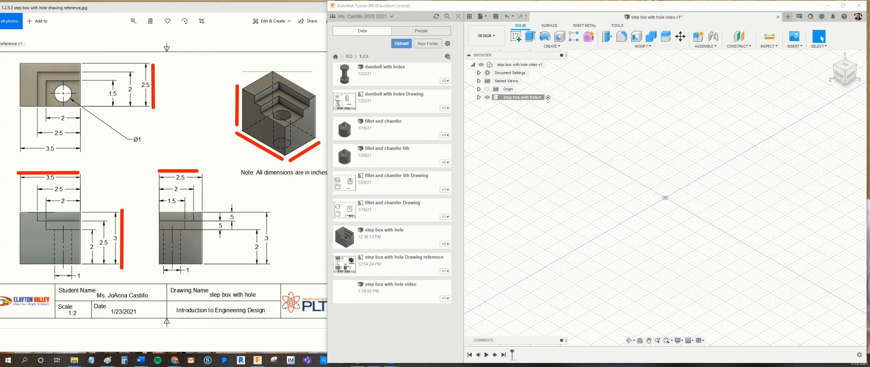
click(451, 97)
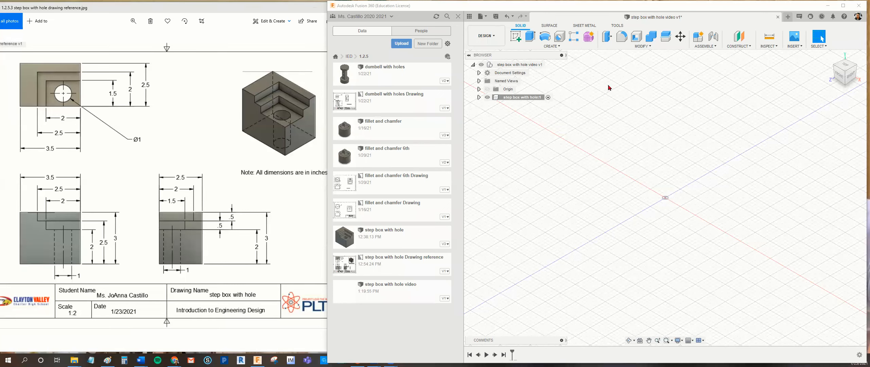
Create a new-body box on the vertical XY plane from the origin, with length 3.5 in, width 3 in and height 2.5 in.
click(564, 47)
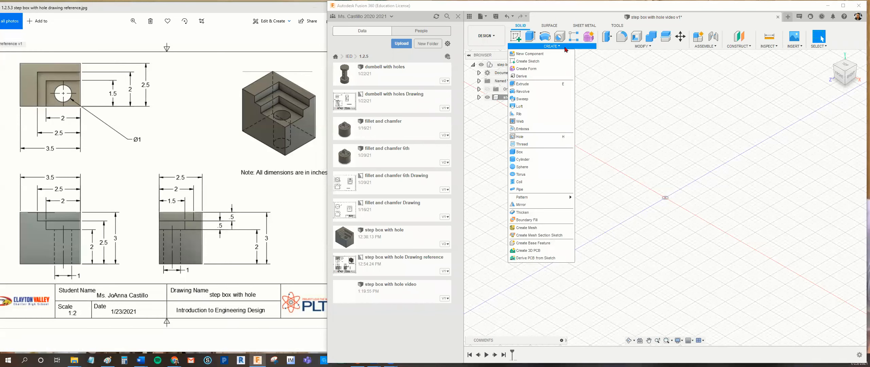
click(551, 154)
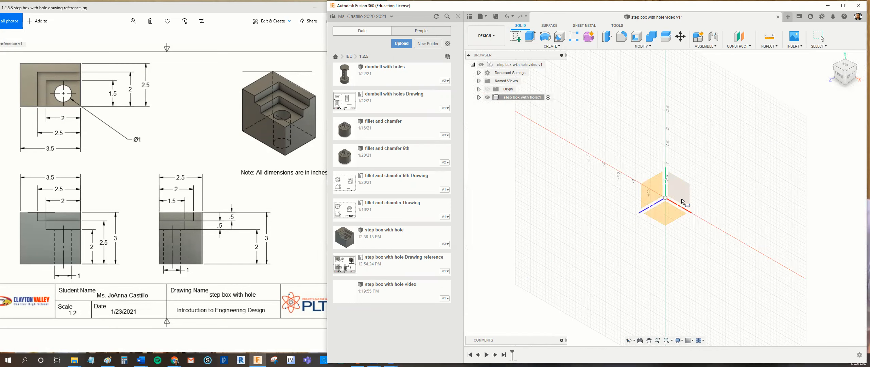
click(684, 195)
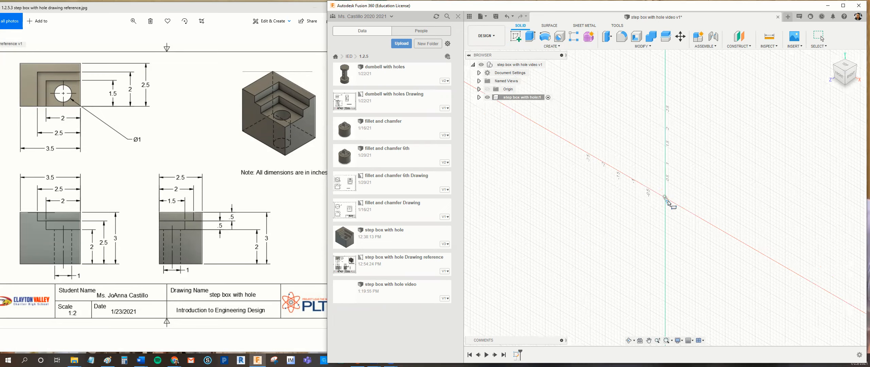
click(666, 199)
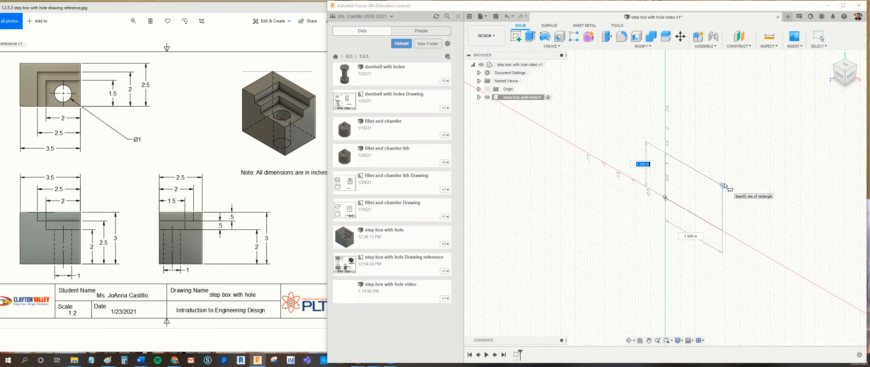
text(3)
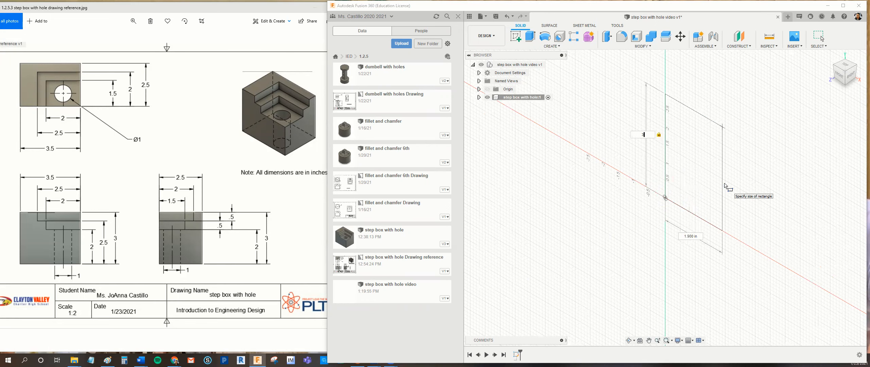
key(Tab)
text(3.5)
key(Return)
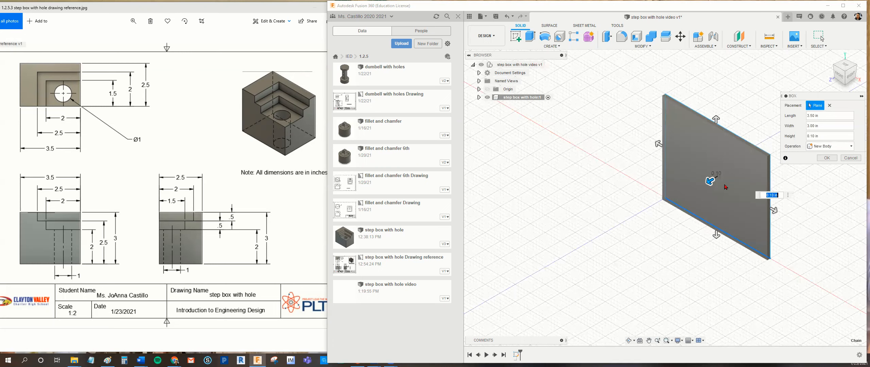
text(2.5)
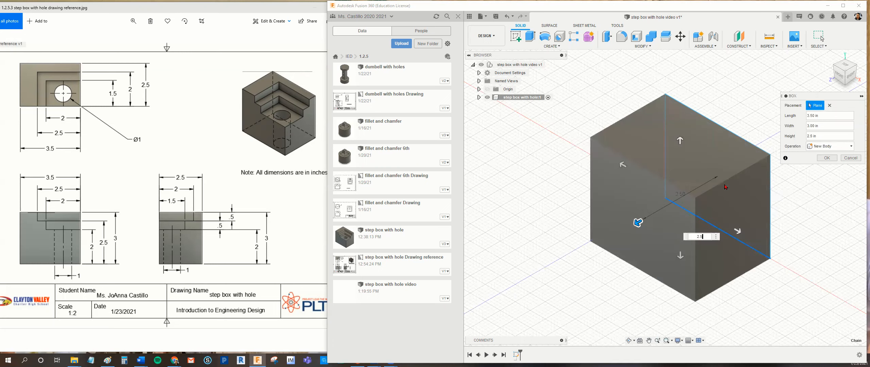
key(Return)
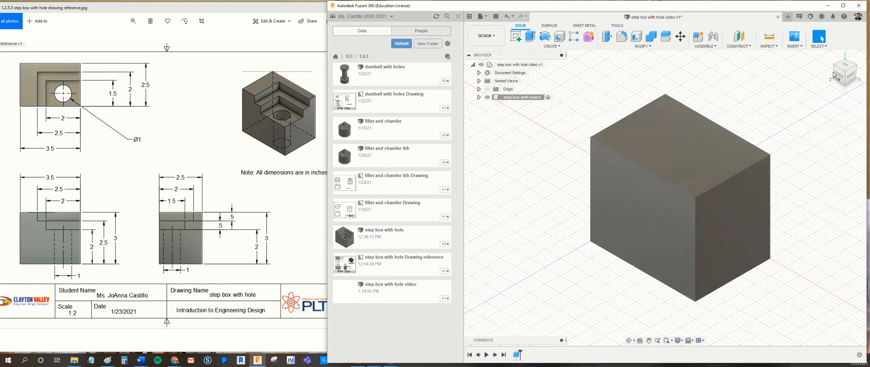
Check the document's active unit type, hide the data panel and narrow the modeling window to uncover more of the reference drawing.
click(479, 73)
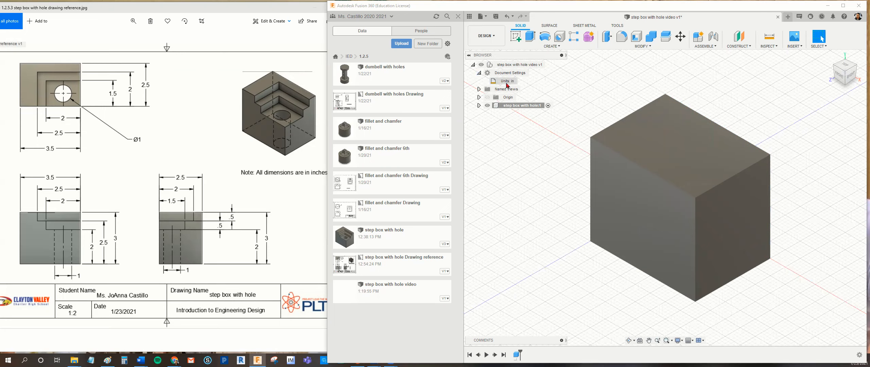
click(521, 81)
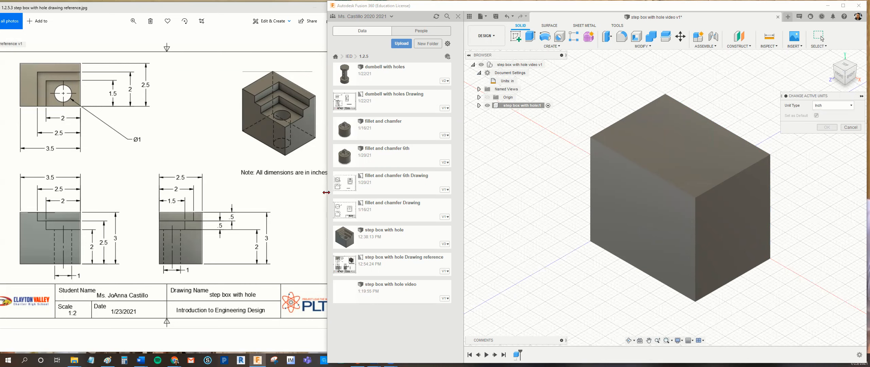
drag(326, 192, 333, 193)
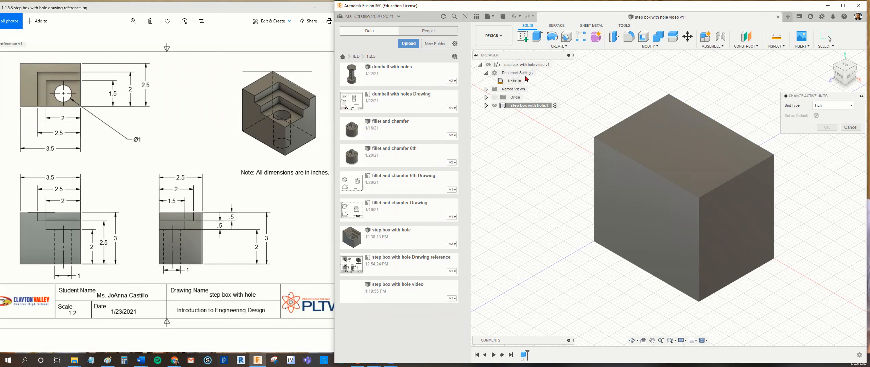
click(465, 16)
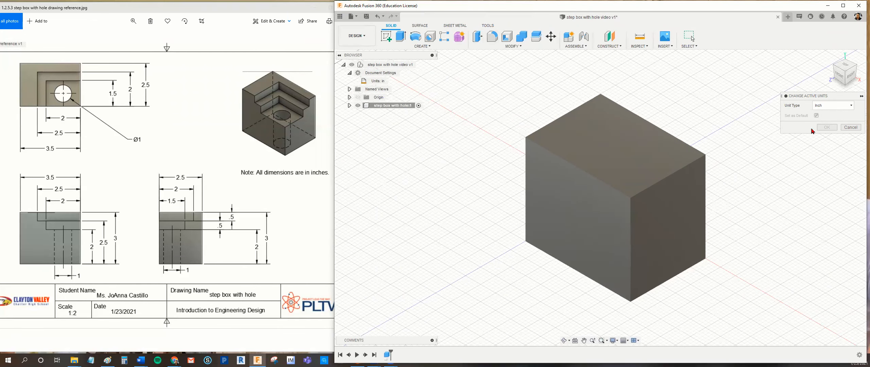
click(842, 129)
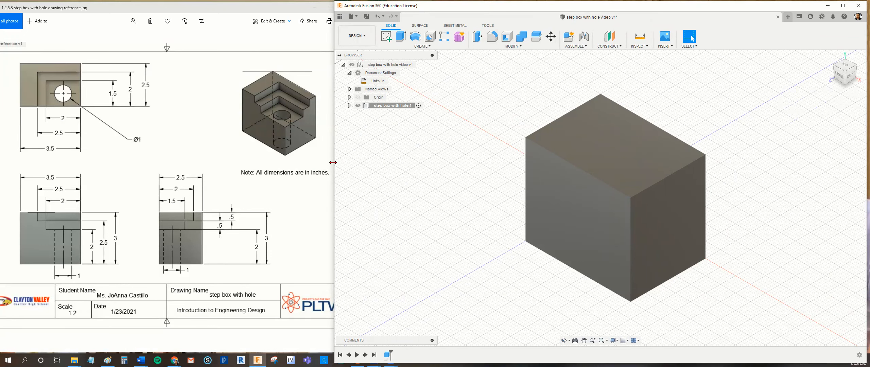
drag(333, 162, 343, 163)
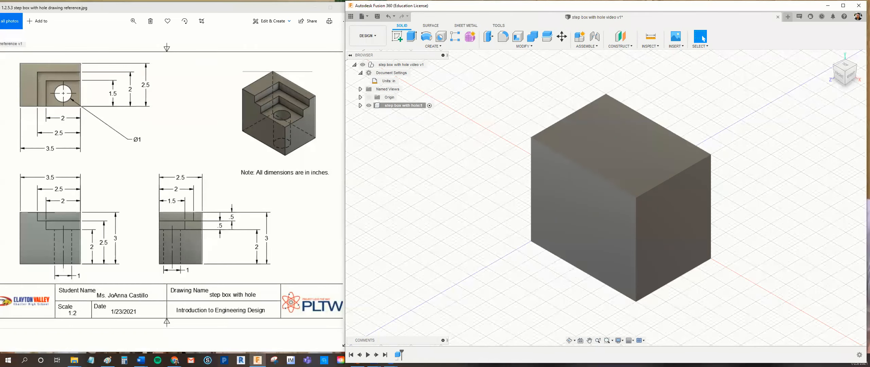
Review the upper step's outline in the reference top view and start a sketch on the box's top face.
mouse_move(36, 70)
mouse_down()
mouse_move(48, 107)
mouse_move(80, 106)
mouse_up()
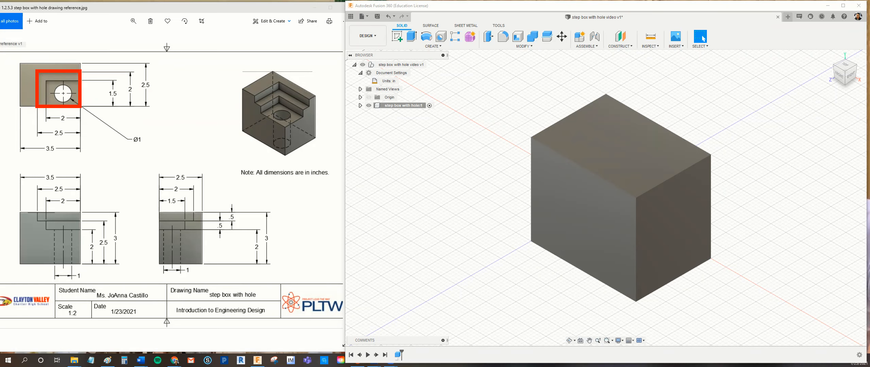
key(Escape)
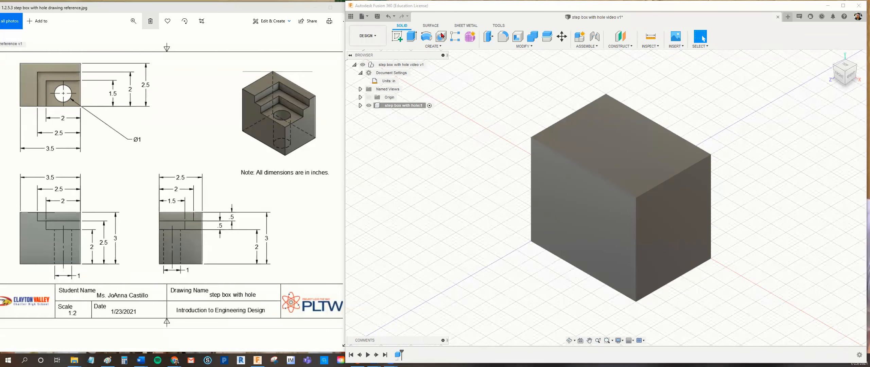
click(846, 68)
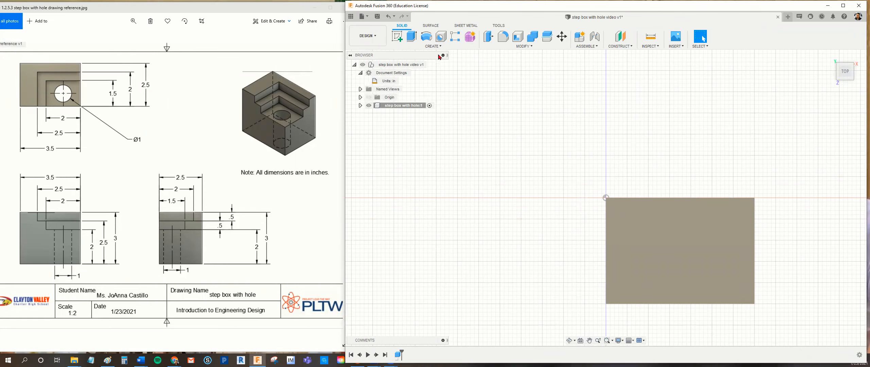
click(440, 46)
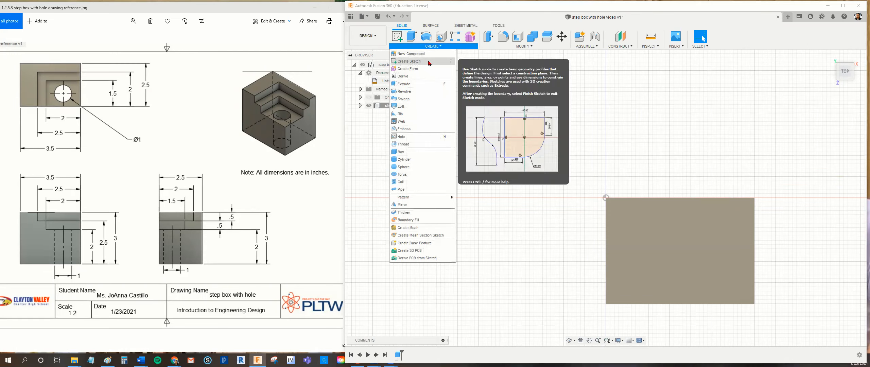
click(418, 61)
click(632, 238)
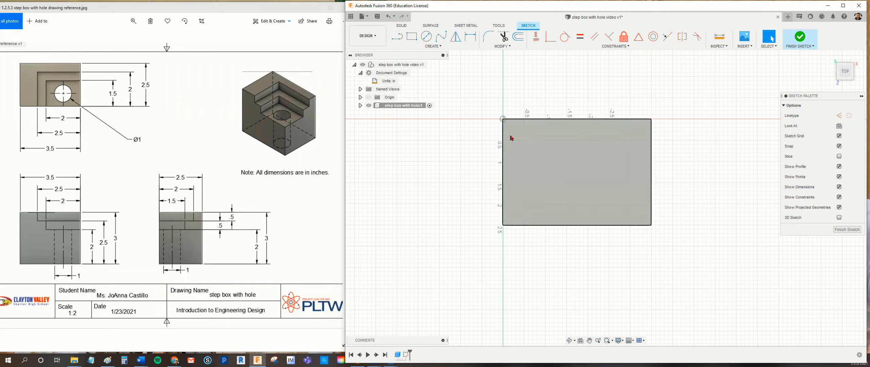
Sketch a two-point rectangle 2.5 in wide and 2 in high from the top face's front-right corner and finish the sketch.
click(442, 47)
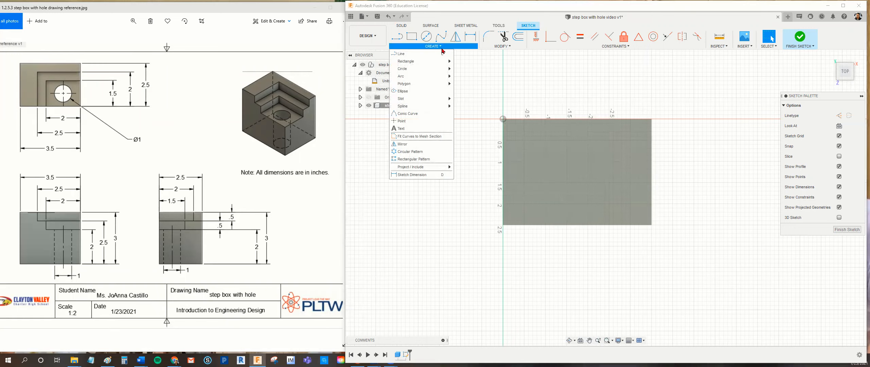
mouse_move(440, 61)
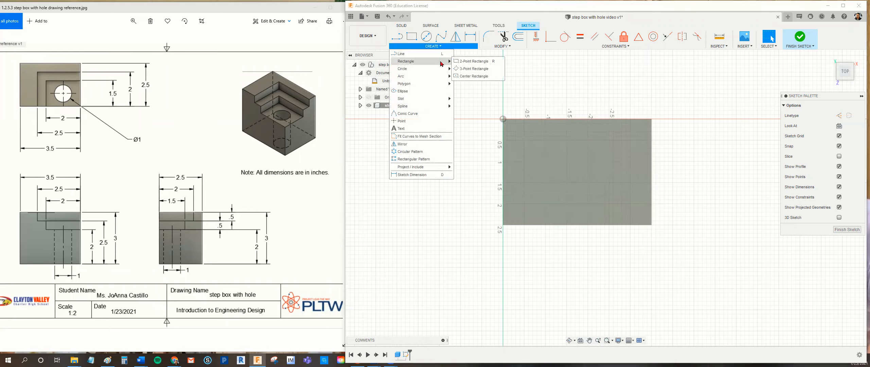
click(471, 64)
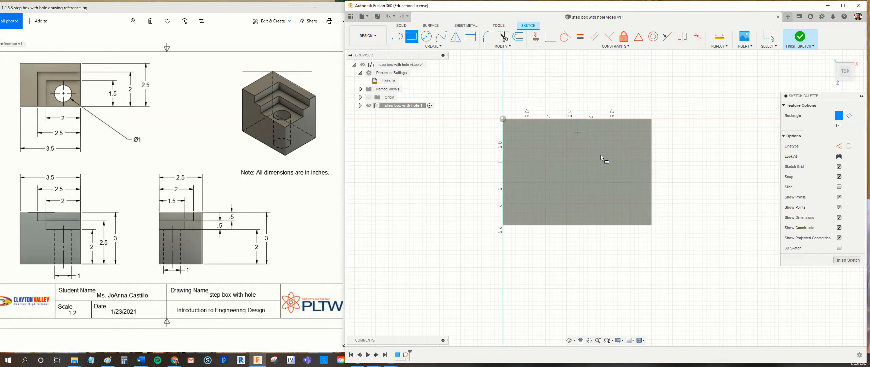
click(651, 224)
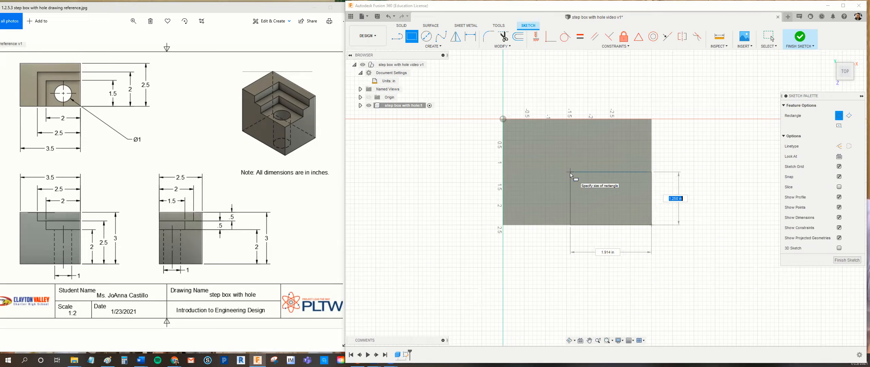
text(2.5)
key(Tab)
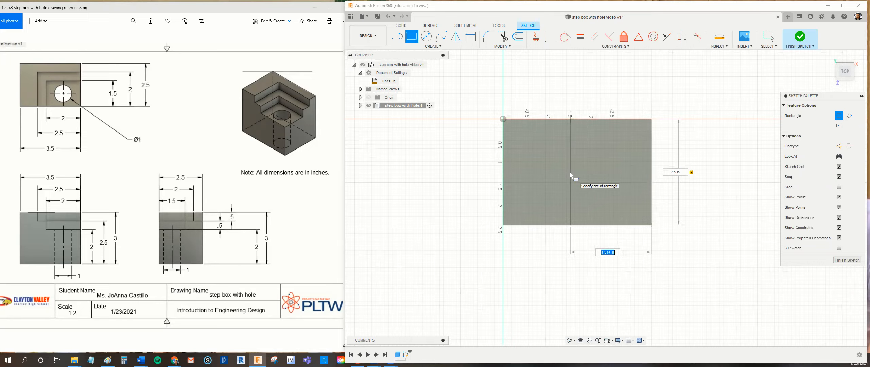
text(2.5)
key(Tab)
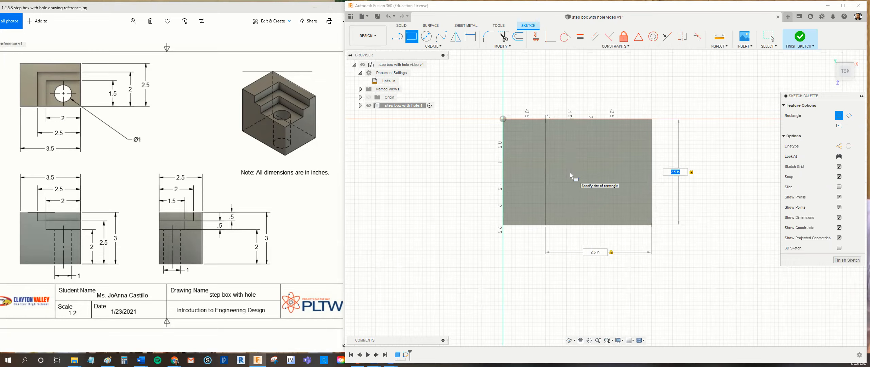
text(2)
key(Tab)
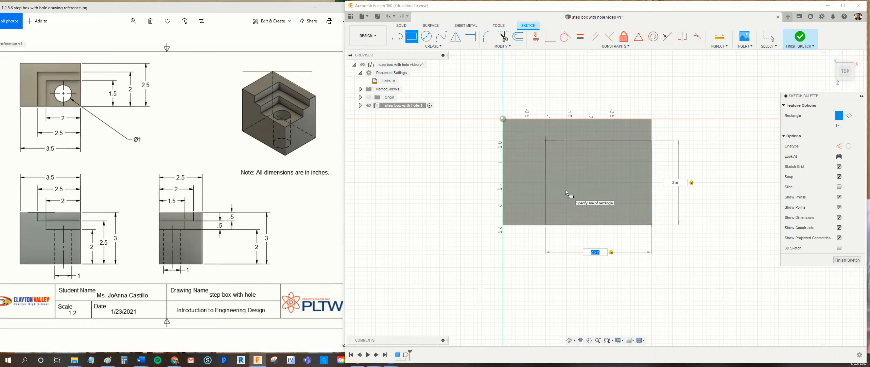
key(Return)
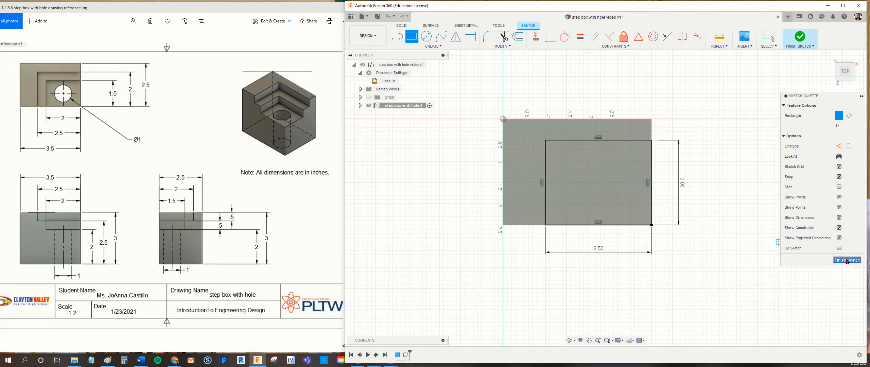
click(846, 260)
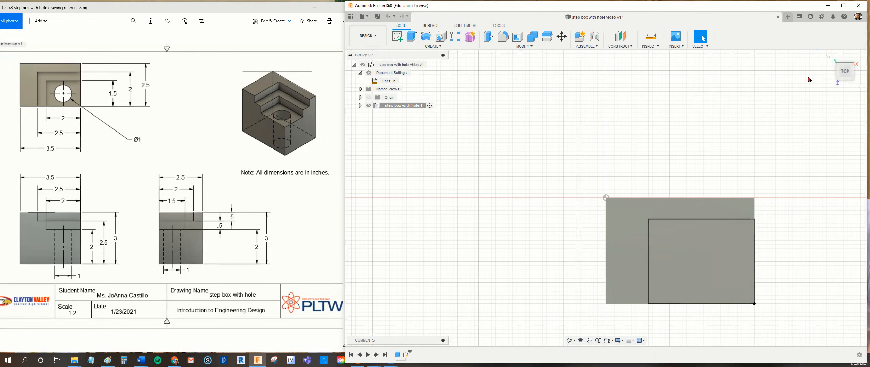
click(829, 56)
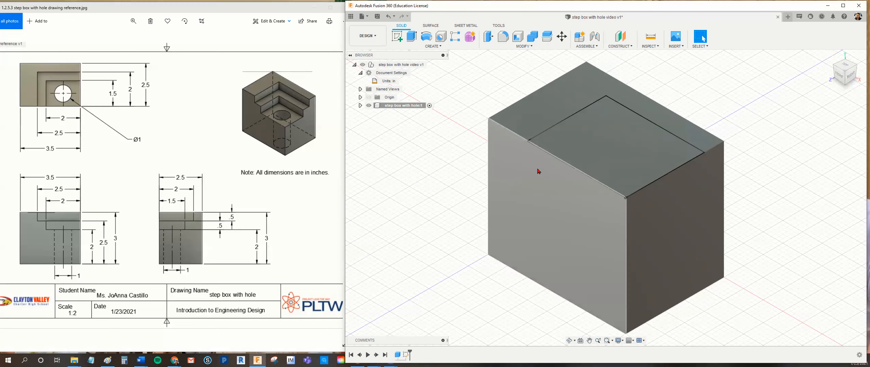
click(641, 129)
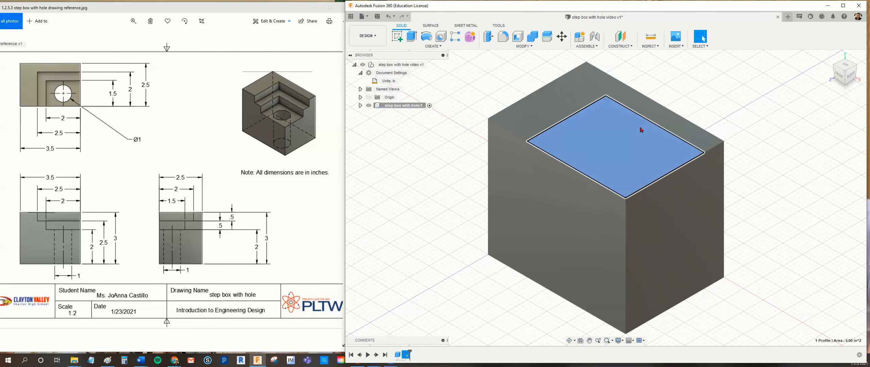
key(e)
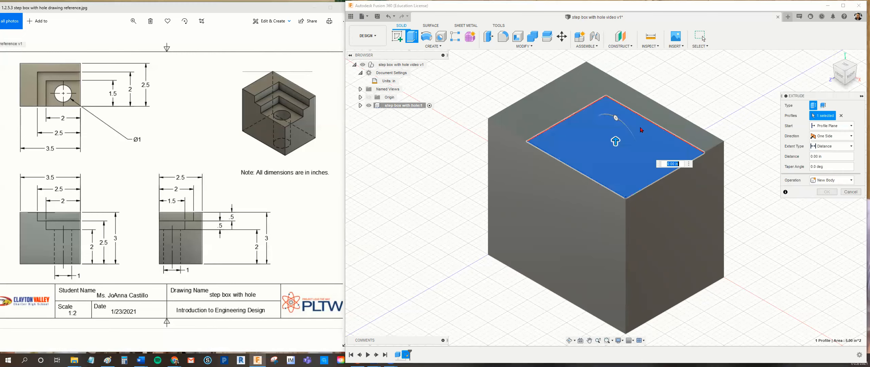
click(529, 47)
click(445, 48)
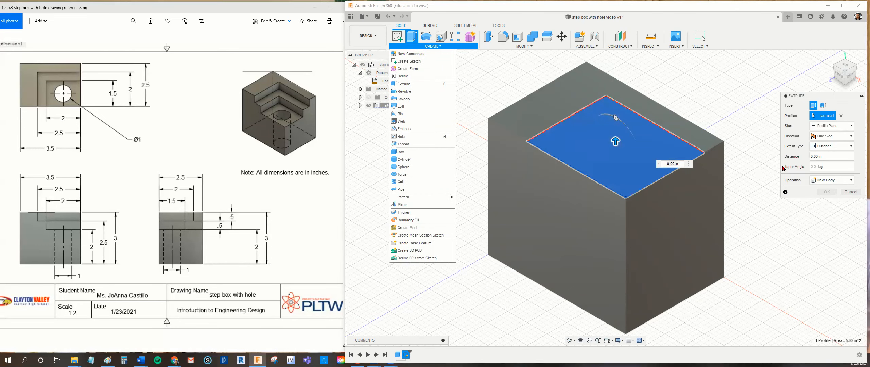
click(679, 166)
drag(678, 165, 656, 167)
key(BackSpace)
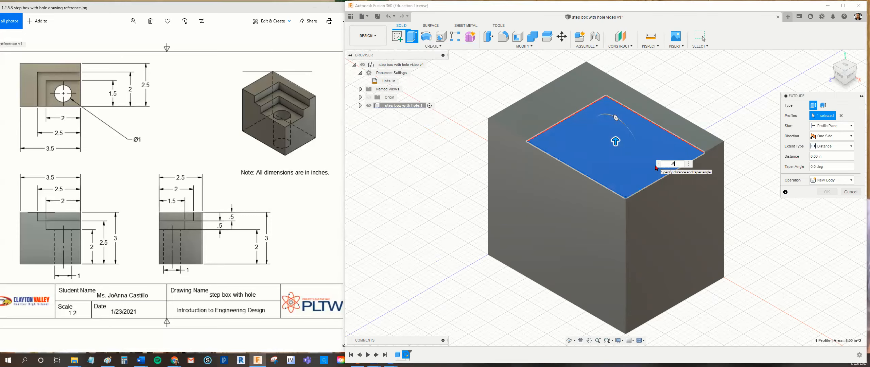
text(-5)
key(Return)
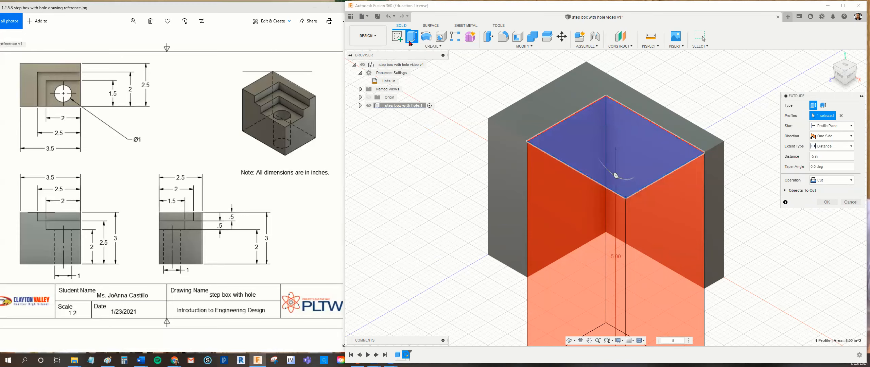
click(392, 19)
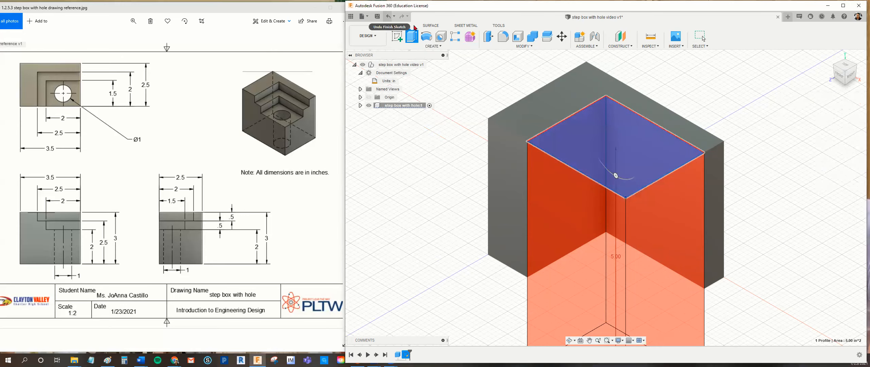
click(388, 16)
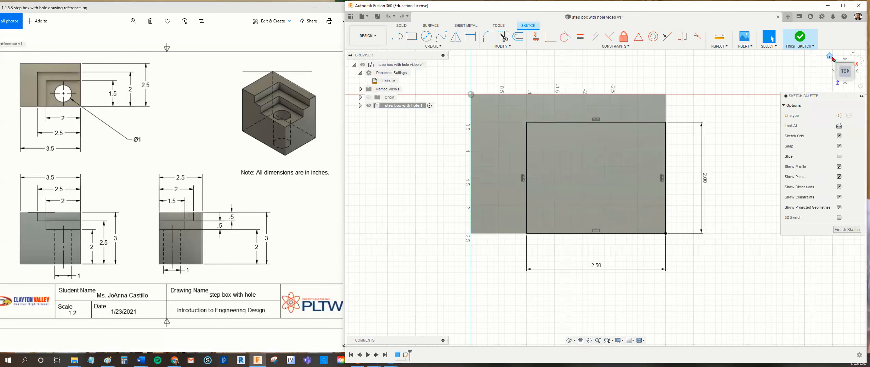
Finish the sketch and extrude its rectangular profile 0.5 in down into the box as a cut.
click(830, 57)
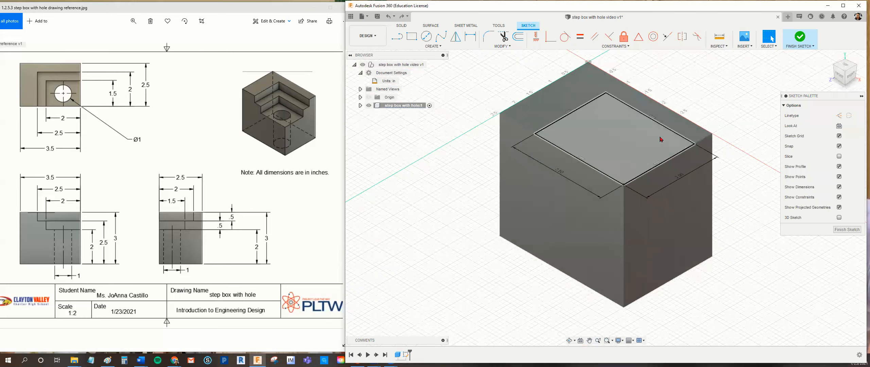
click(636, 128)
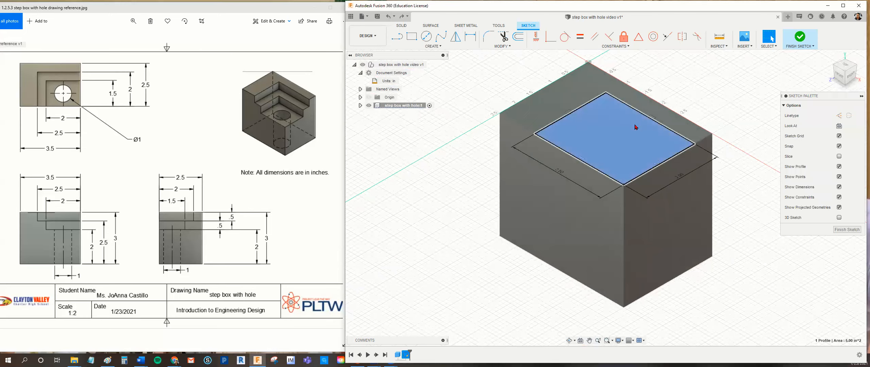
click(846, 229)
click(637, 125)
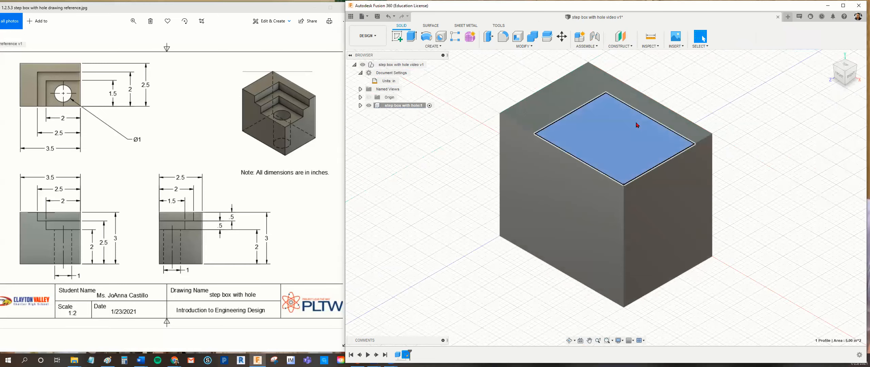
key(e)
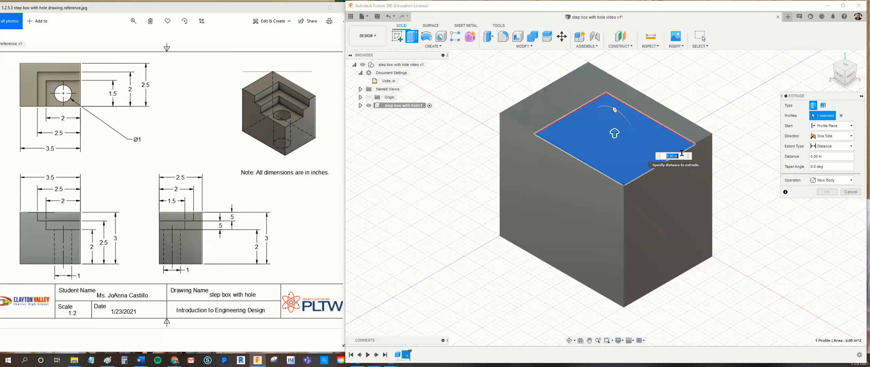
text(.5)
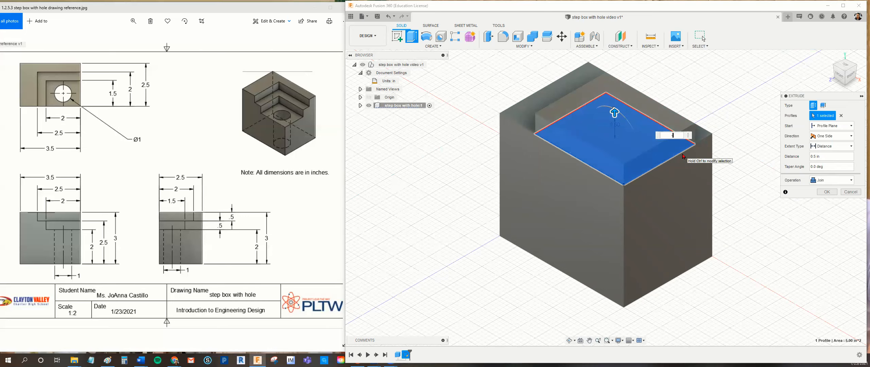
key(Return)
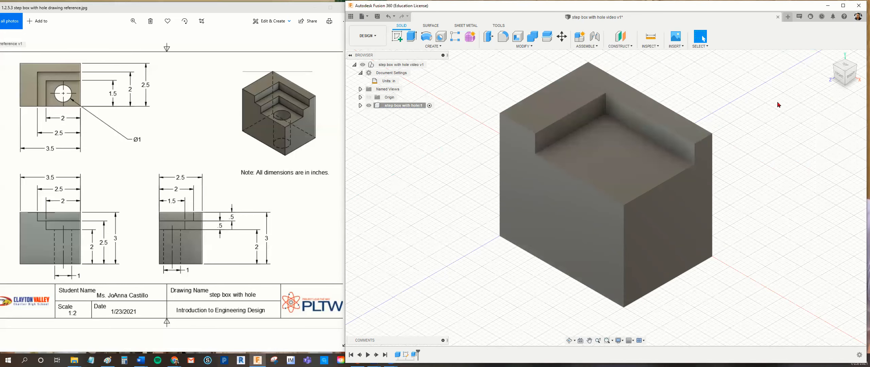
Review the lower step's outline in the reference top view and start a sketch on the floor of the first step cut.
click(845, 66)
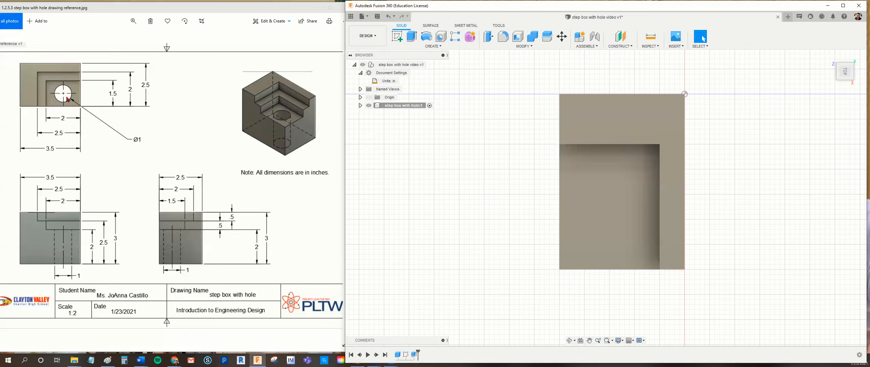
click(852, 81)
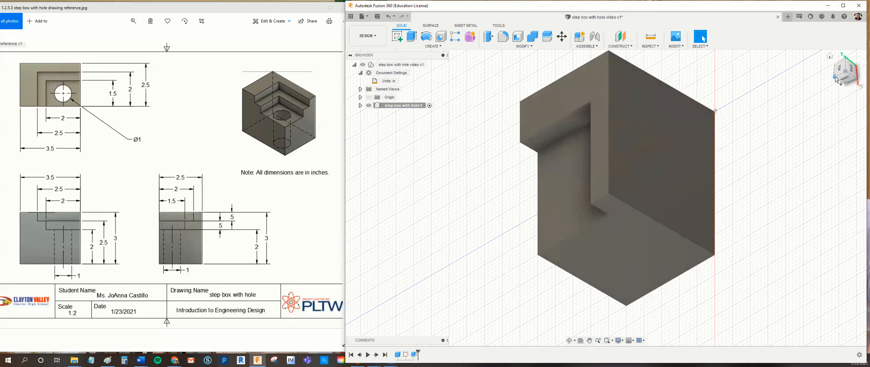
click(850, 71)
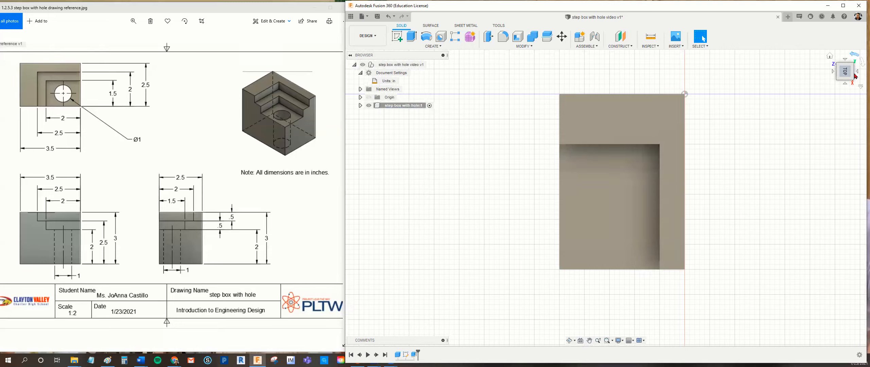
click(855, 57)
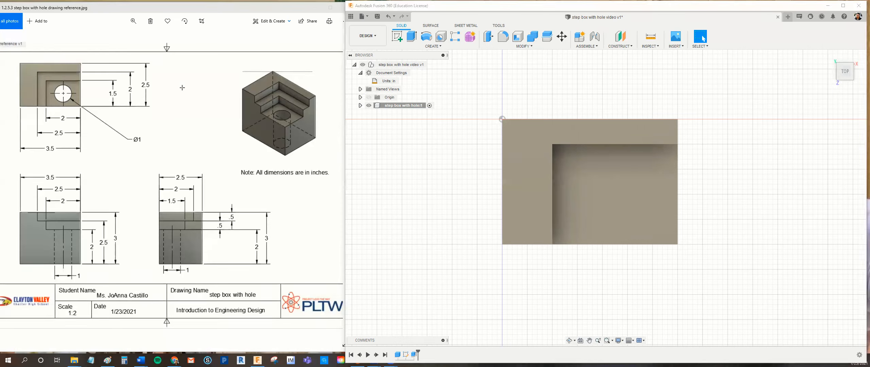
drag(47, 81, 78, 106)
click(438, 47)
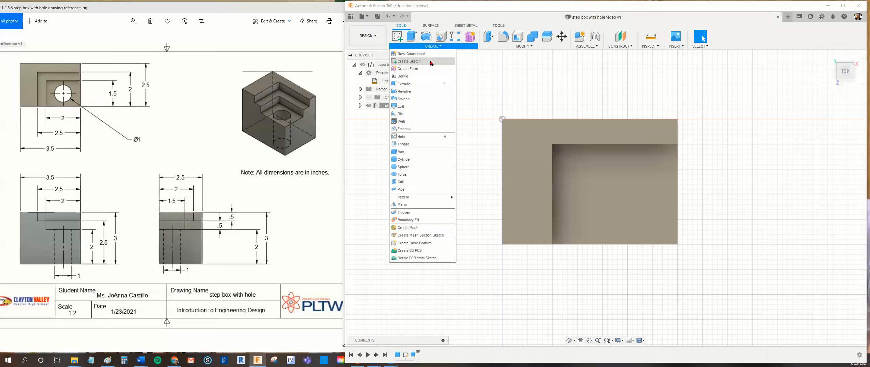
click(430, 62)
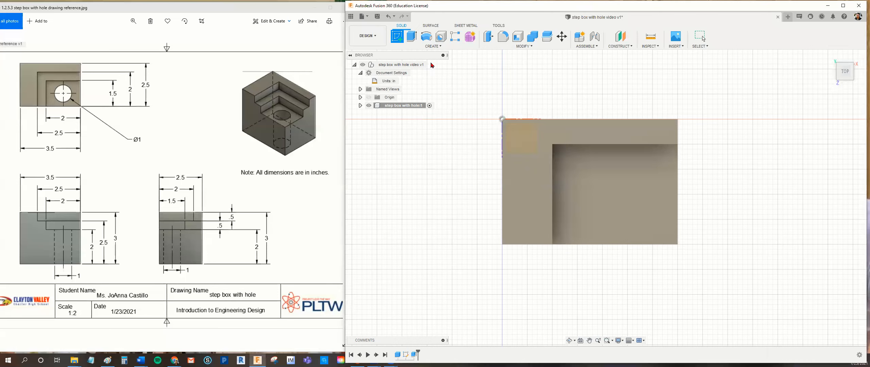
click(618, 197)
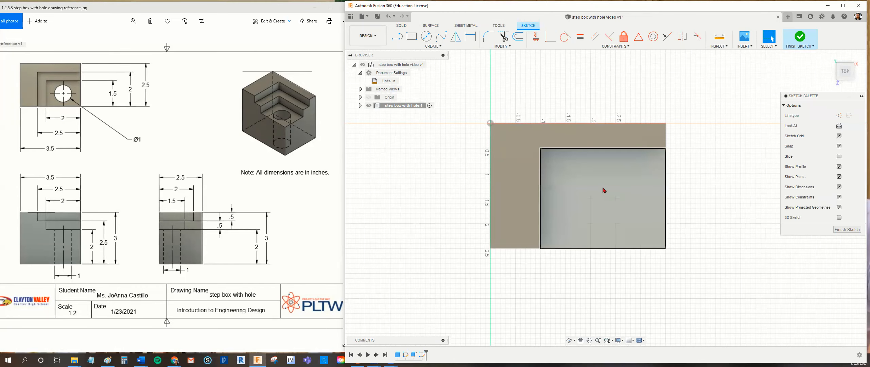
Sketch a two-point rectangle 2 in wide and 1.5 in high from the recessed face's front-right corner and finish the sketch.
click(438, 46)
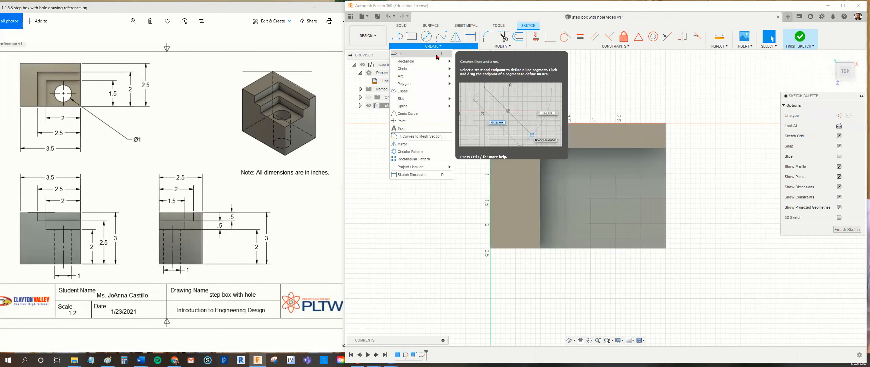
mouse_move(437, 63)
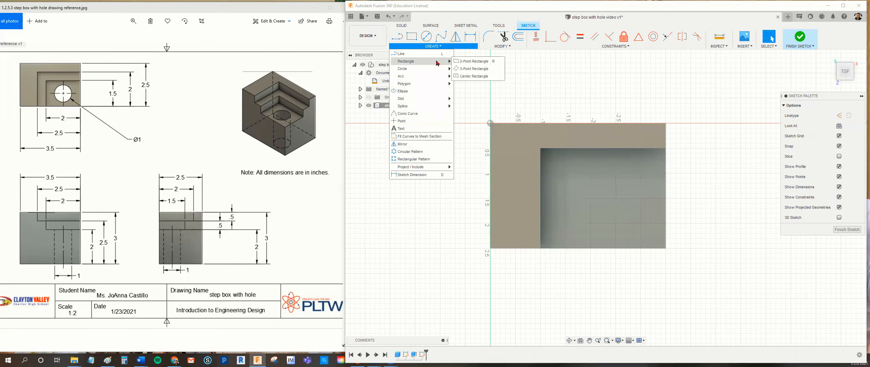
click(472, 62)
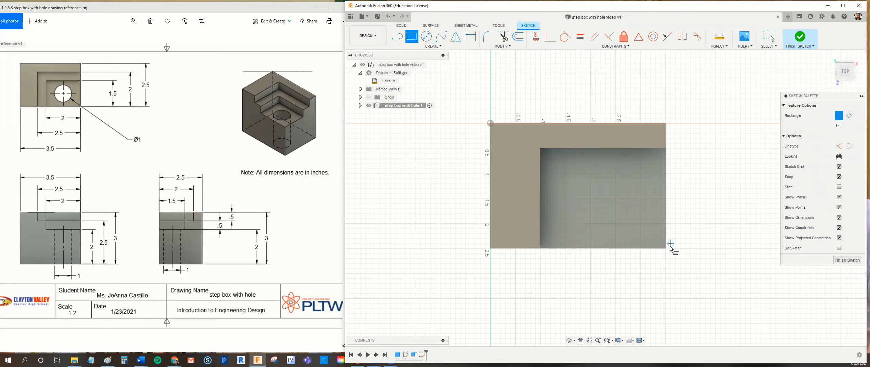
click(666, 248)
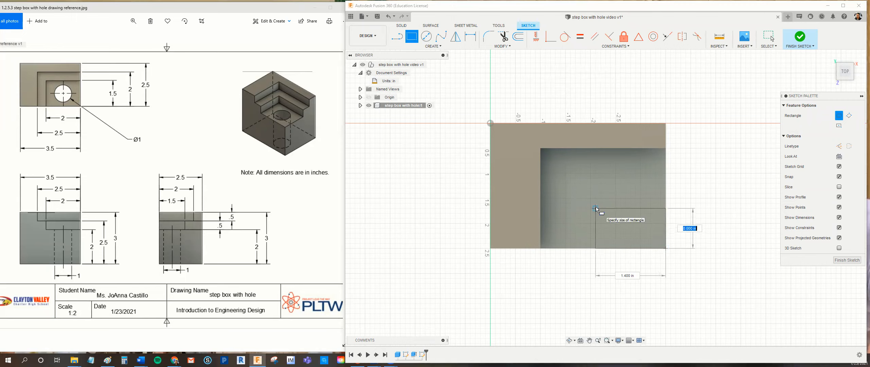
text(1.5)
key(Tab)
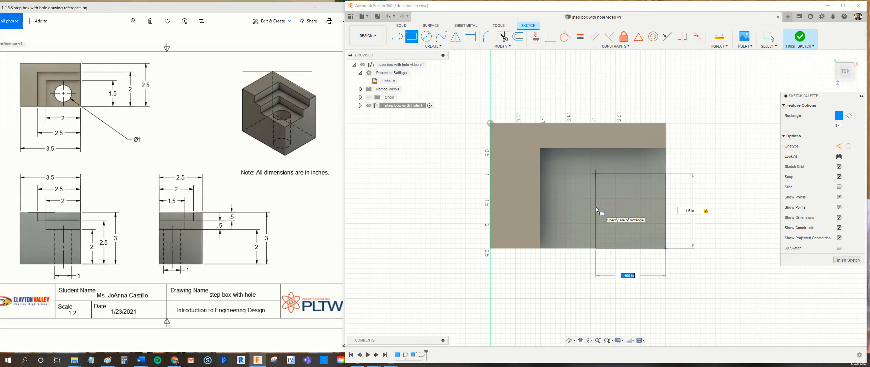
text(2)
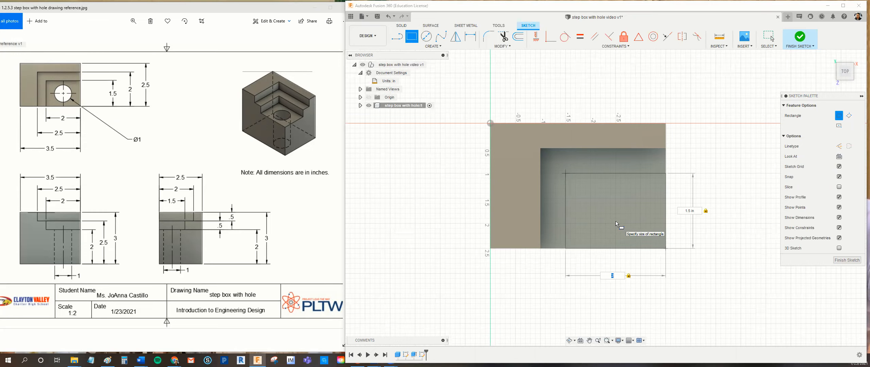
key(Return)
click(842, 229)
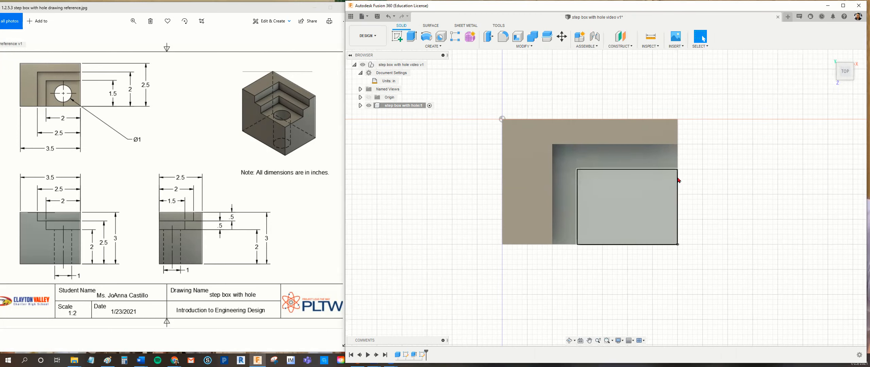
Extrude the new rectangular profile 0.5 in down into the box to cut the lower step.
click(830, 56)
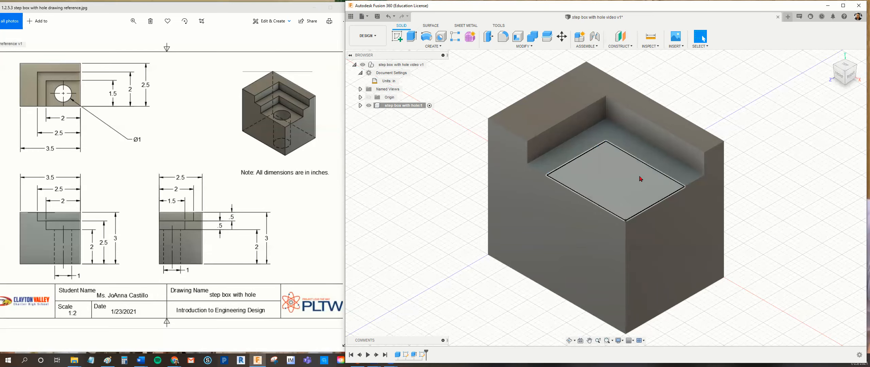
click(602, 182)
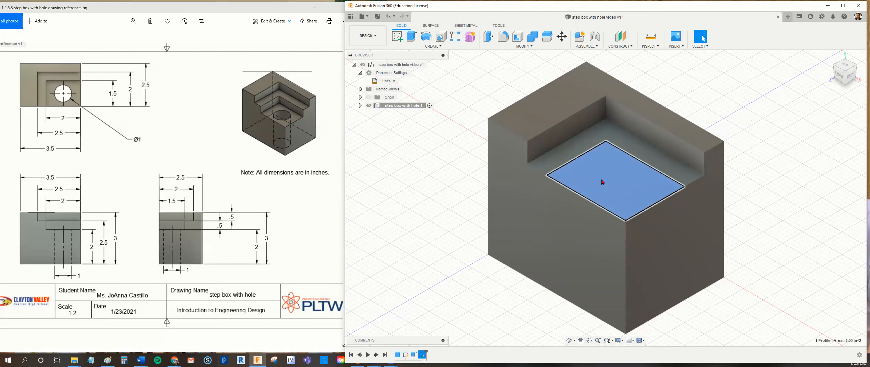
key(e)
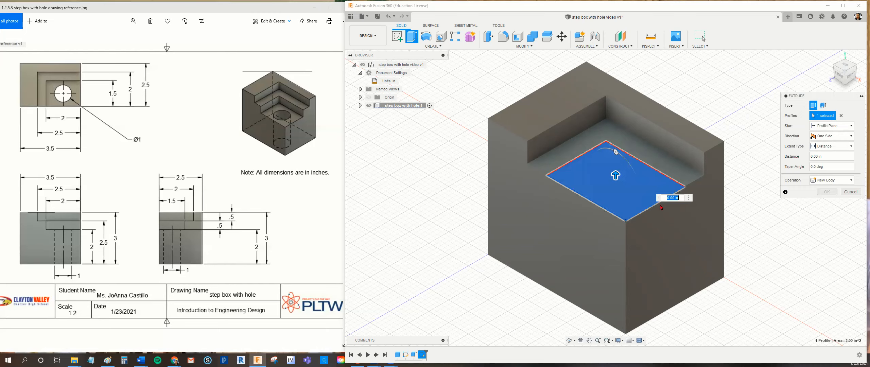
text(-.5)
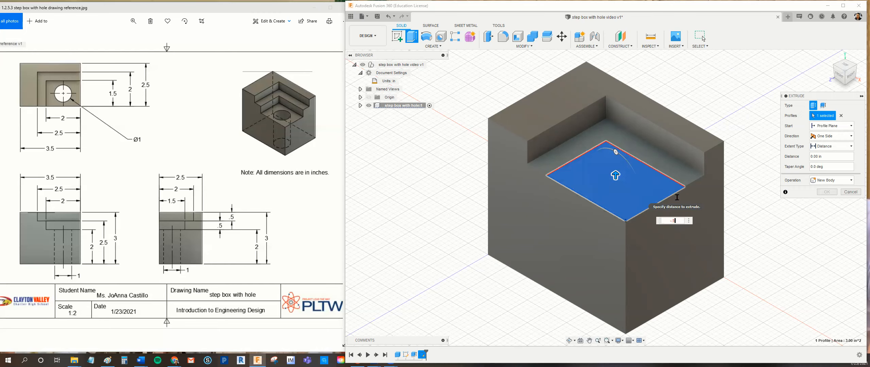
key(Return)
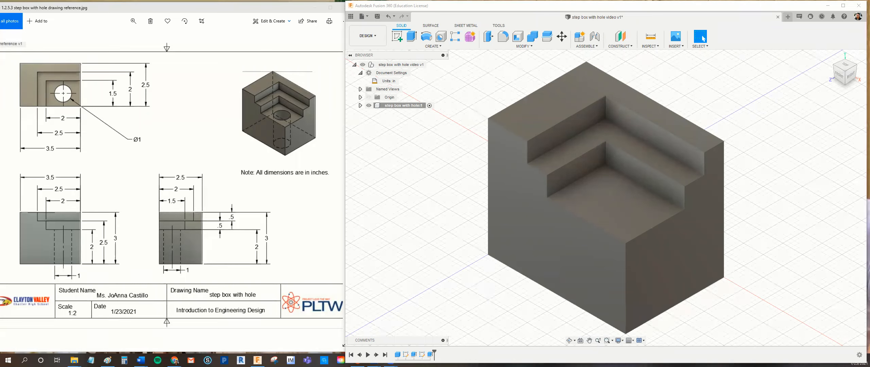
Examine the hole's diameter and vertical extent in the reference drawing's top, front and side views.
drag(128, 147, 146, 147)
drag(150, 228, 151, 266)
drag(52, 272, 80, 271)
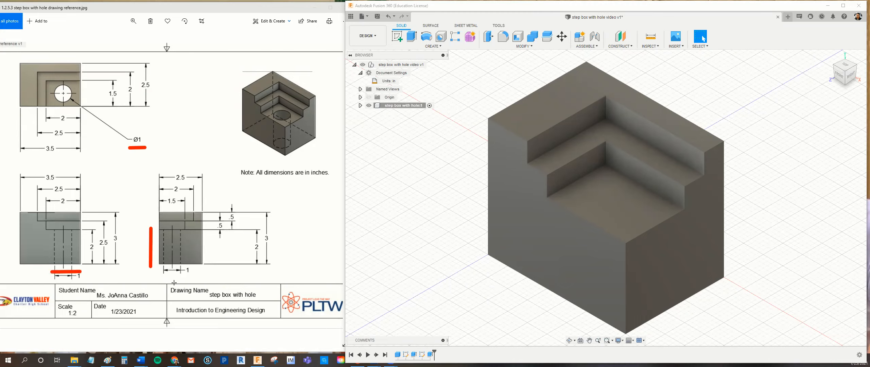
drag(166, 276, 191, 275)
key(Escape)
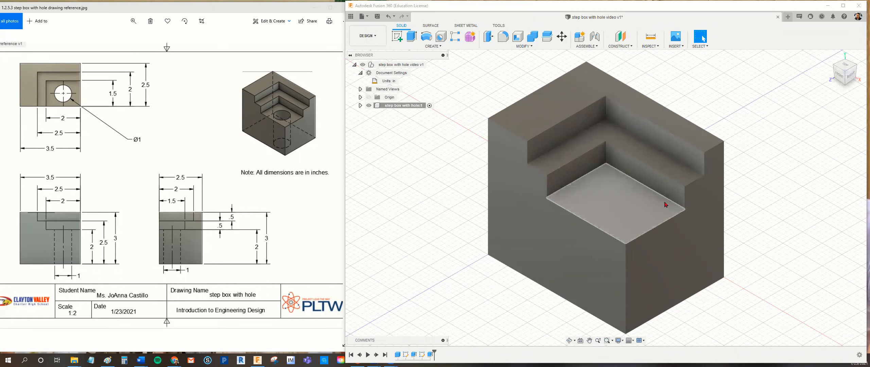
Define a simple hole on the lowest step's face with a flat drill point, extents set to All and a 1 in diameter.
click(612, 213)
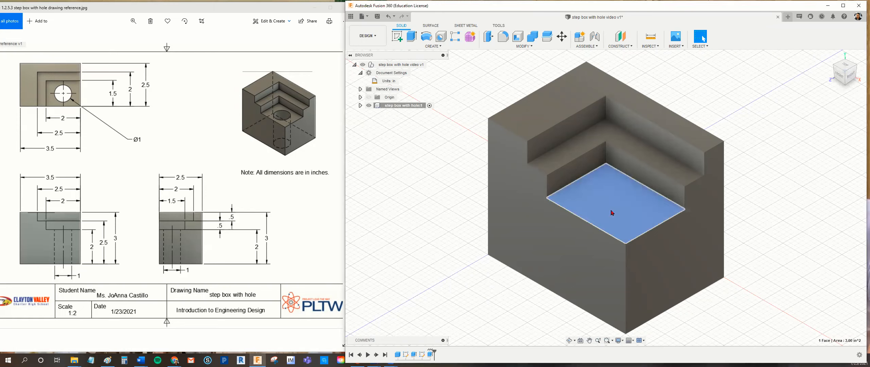
click(443, 40)
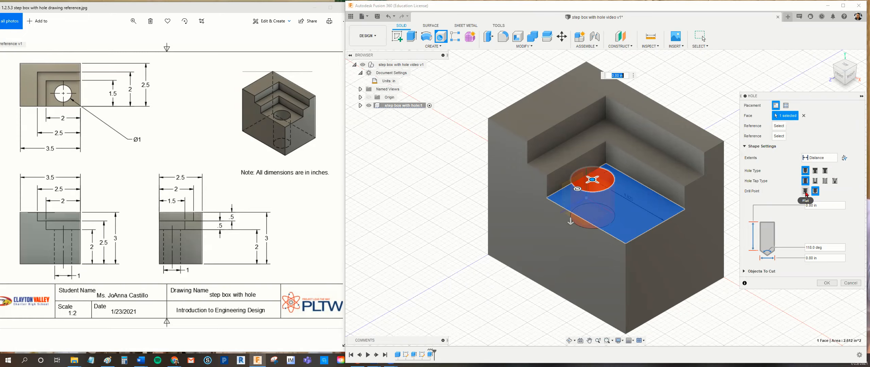
click(806, 192)
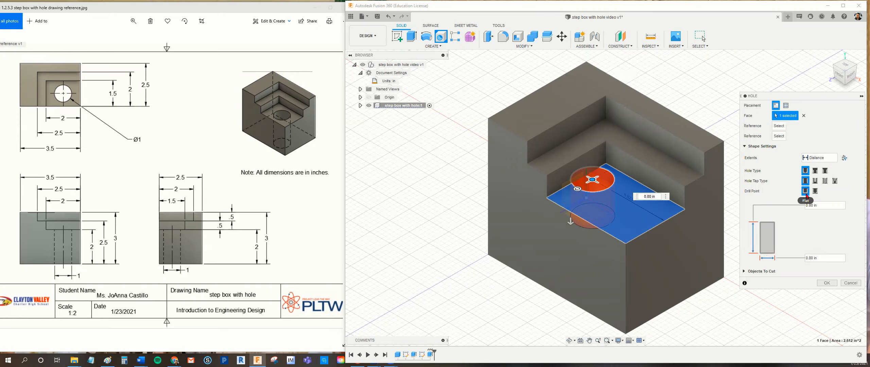
click(834, 158)
click(816, 183)
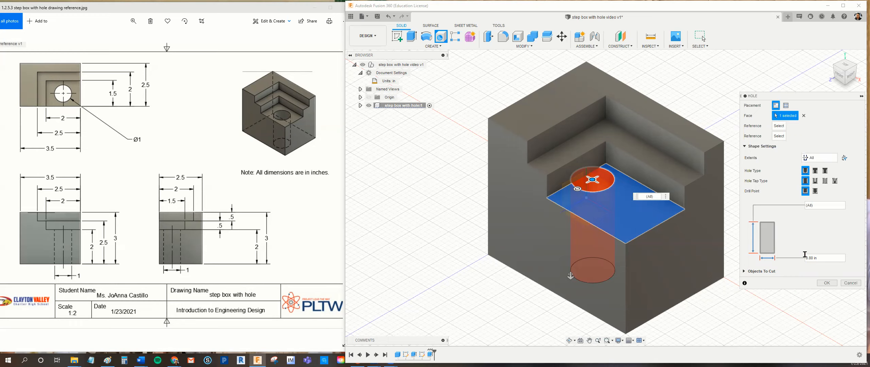
drag(818, 257, 800, 256)
text(1)
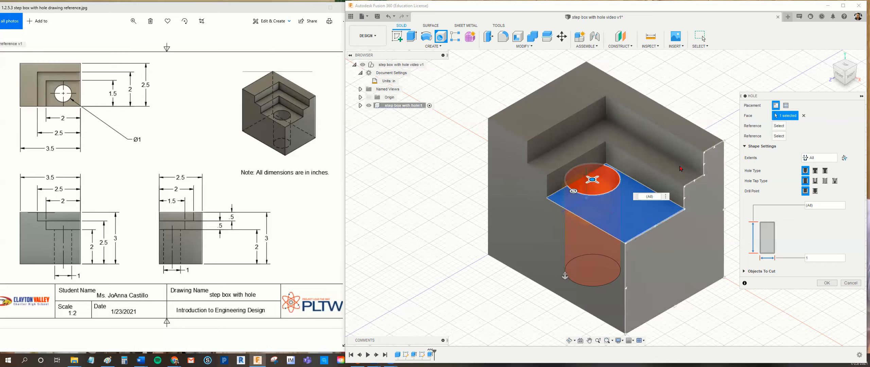
Locate the hole's center 0.75 in from the lowest step face's front and right edges and create the hole.
click(618, 239)
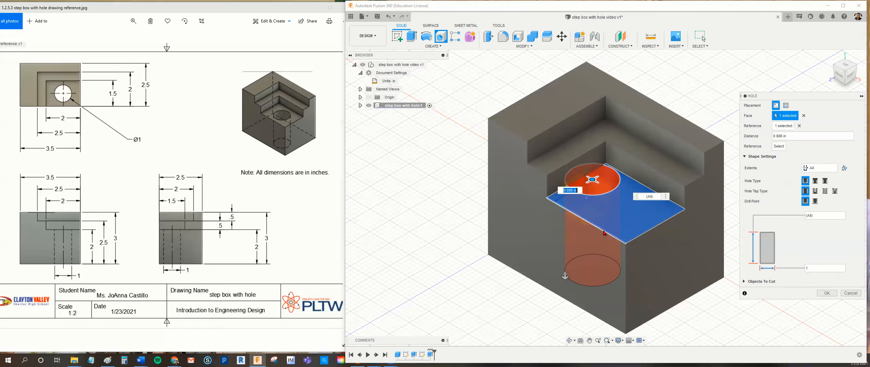
click(774, 139)
key(BackSpace)
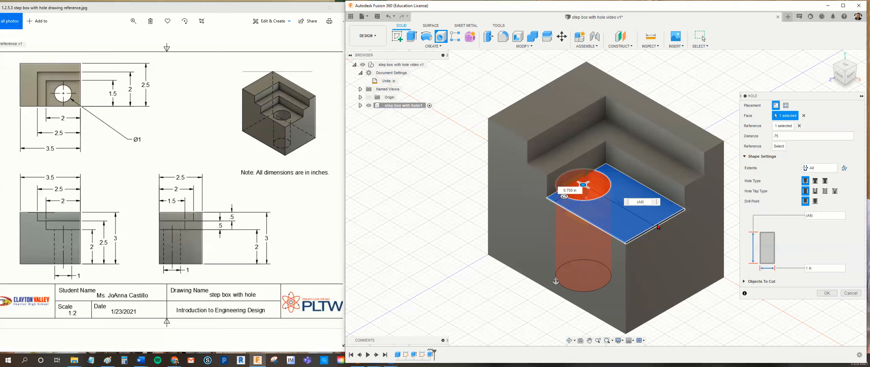
click(659, 227)
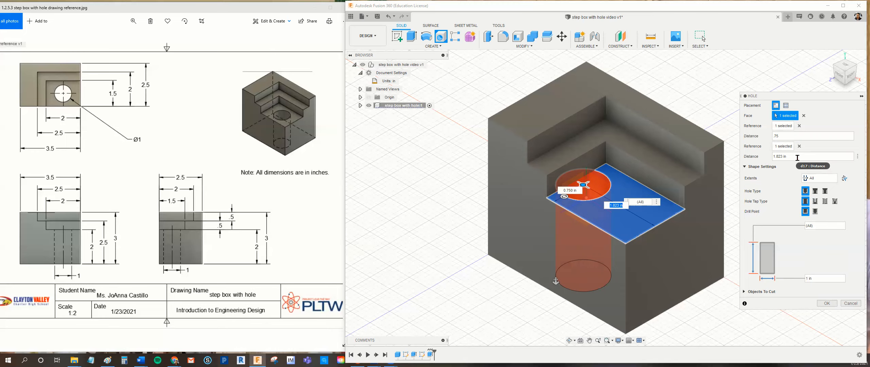
drag(797, 158, 765, 160)
key(BackSpace)
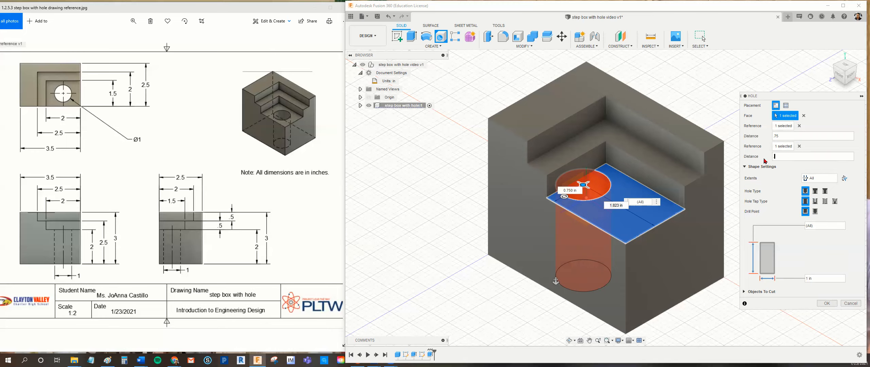
key(Return)
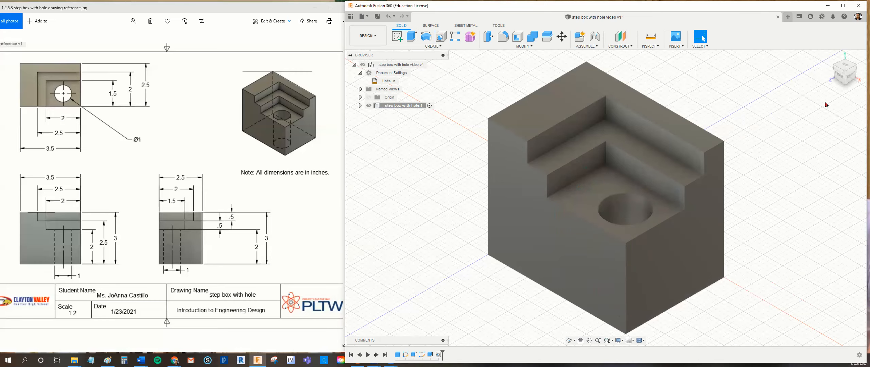
Inspect the finished model from the top, oriented like the reference drawing's top view, and return to the home view.
click(845, 65)
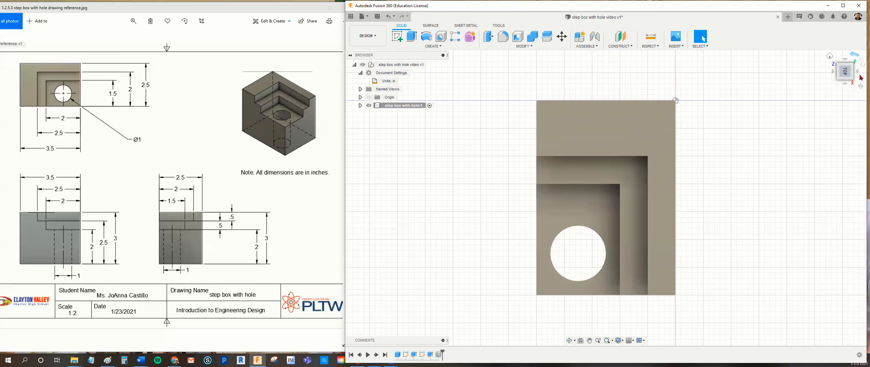
click(857, 57)
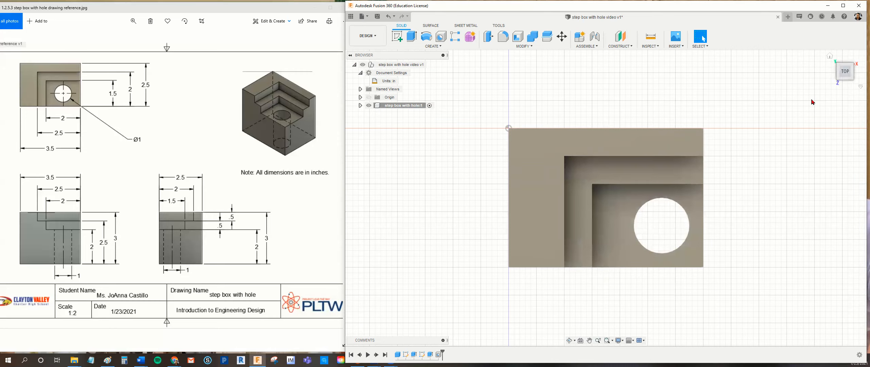
click(829, 56)
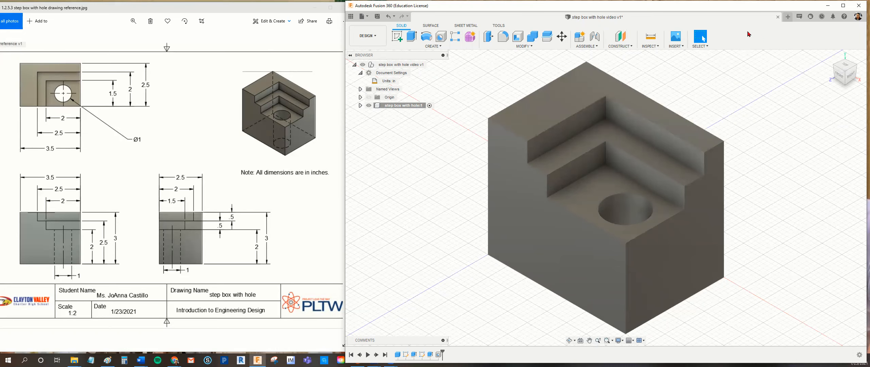
Create a new drawing from the full-assembly design using the A-size title block template.
click(369, 20)
mouse_move(377, 50)
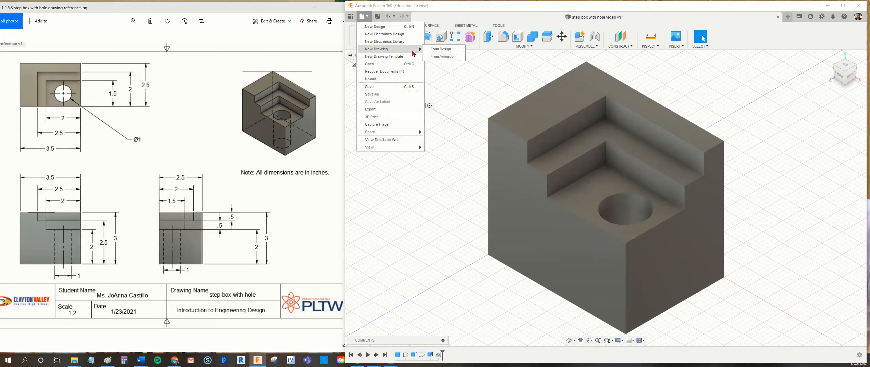
click(431, 51)
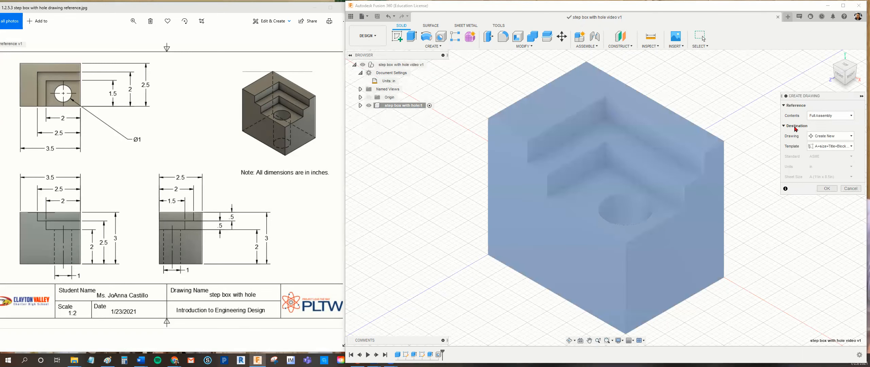
click(832, 146)
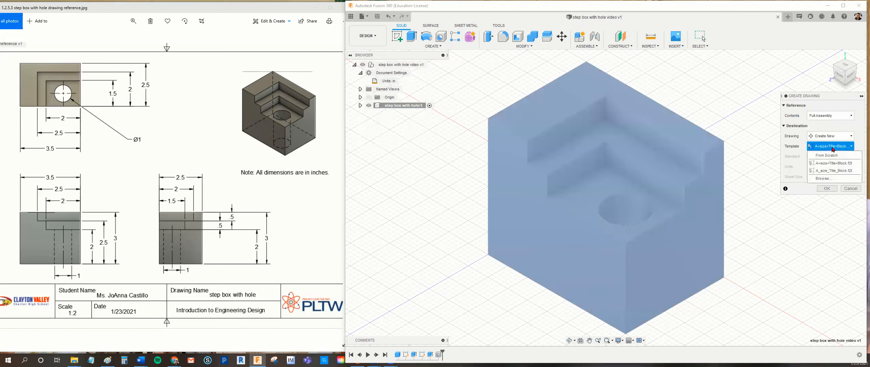
click(833, 149)
click(829, 188)
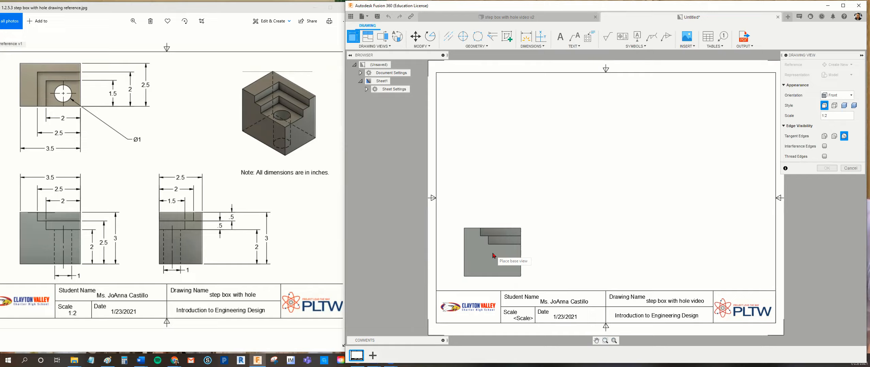
Place the front base view in the sheet's lower-left area at 1:2 scale with the Shaded style.
click(493, 255)
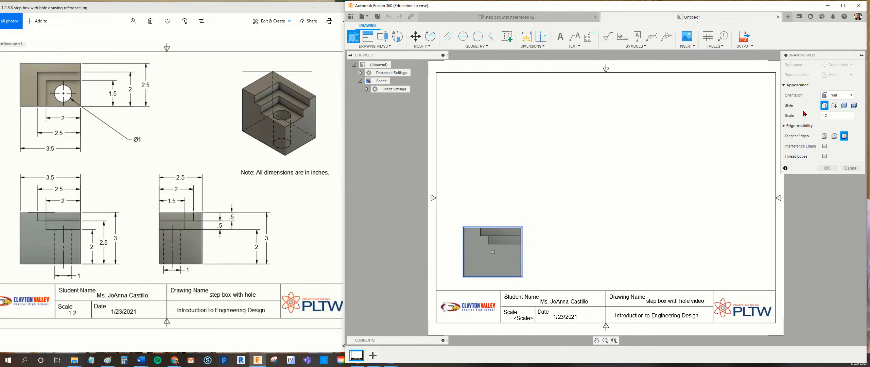
click(844, 106)
click(827, 168)
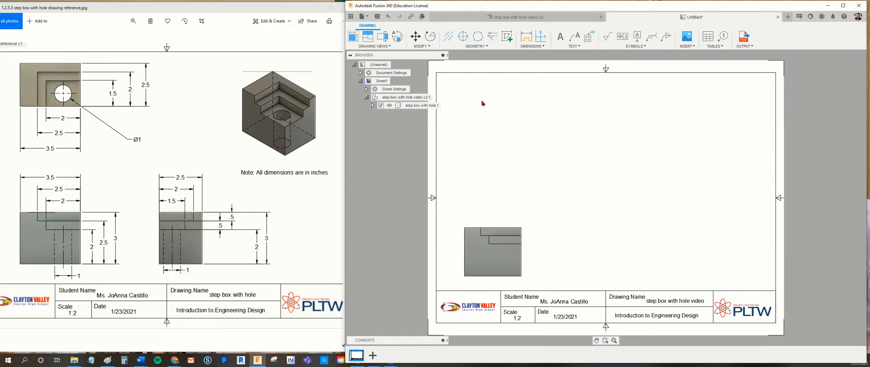
Project the top, right-side and isometric views from the front view, with the isometric in the sheet's upper-right area.
click(367, 36)
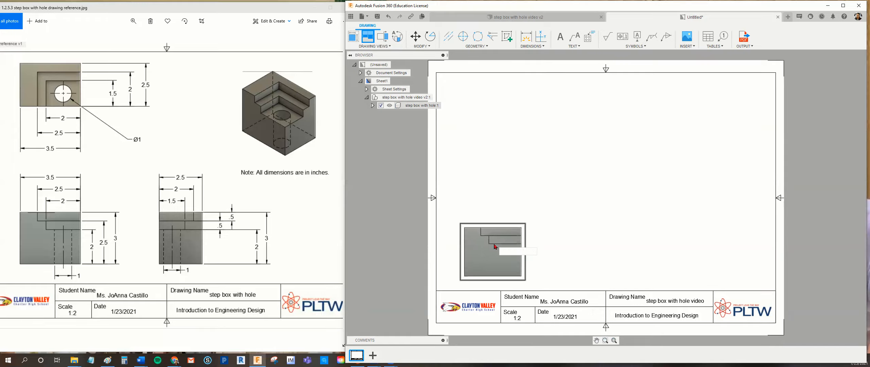
click(499, 258)
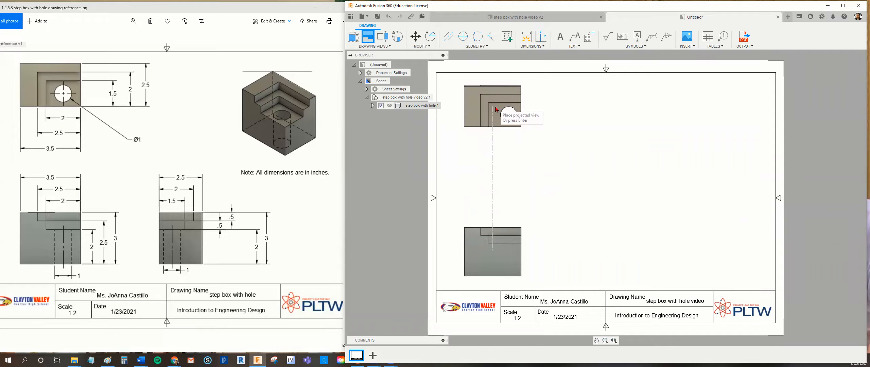
click(496, 107)
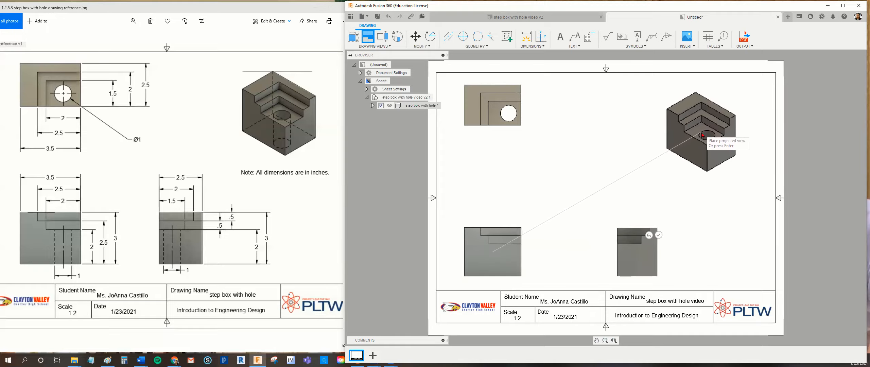
click(701, 135)
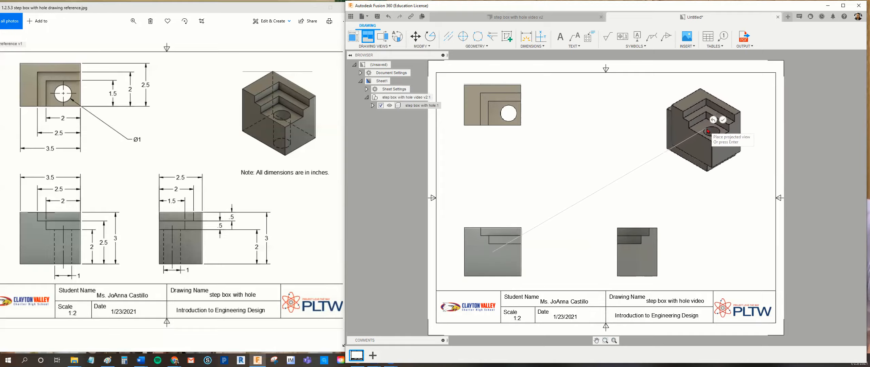
click(722, 120)
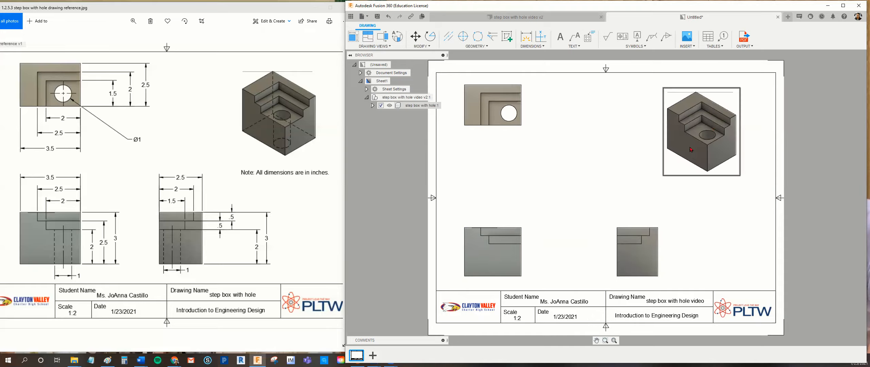